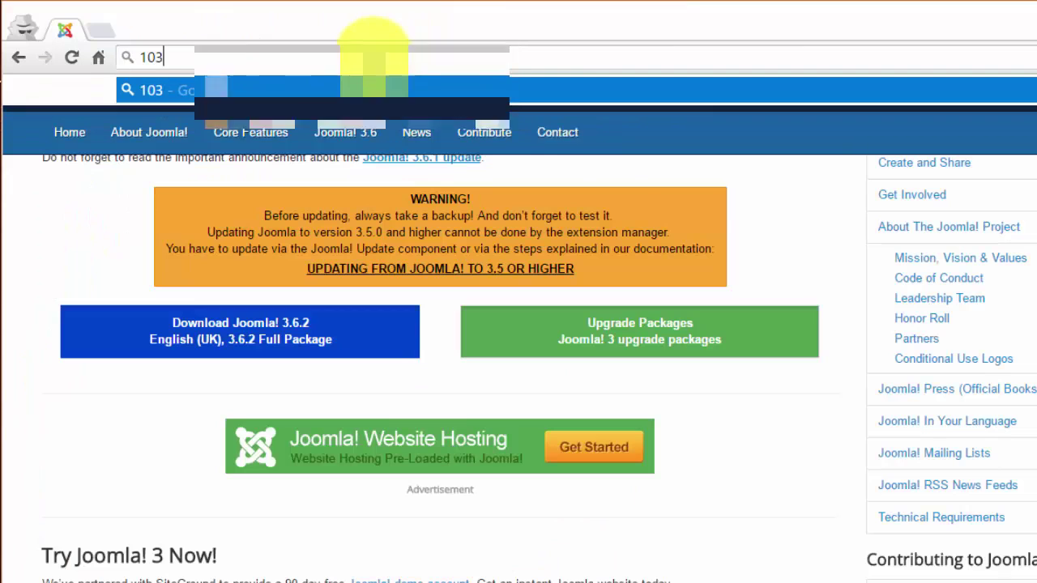
- Open the DirectAdmin login page at the hosting server's IP address
type("4.")
type("1")
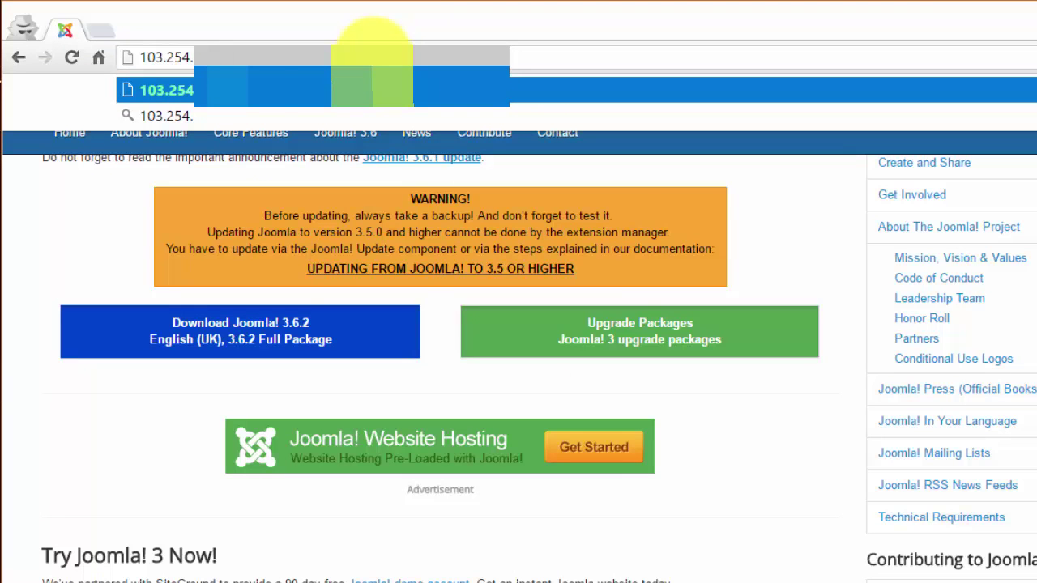
key("Return")
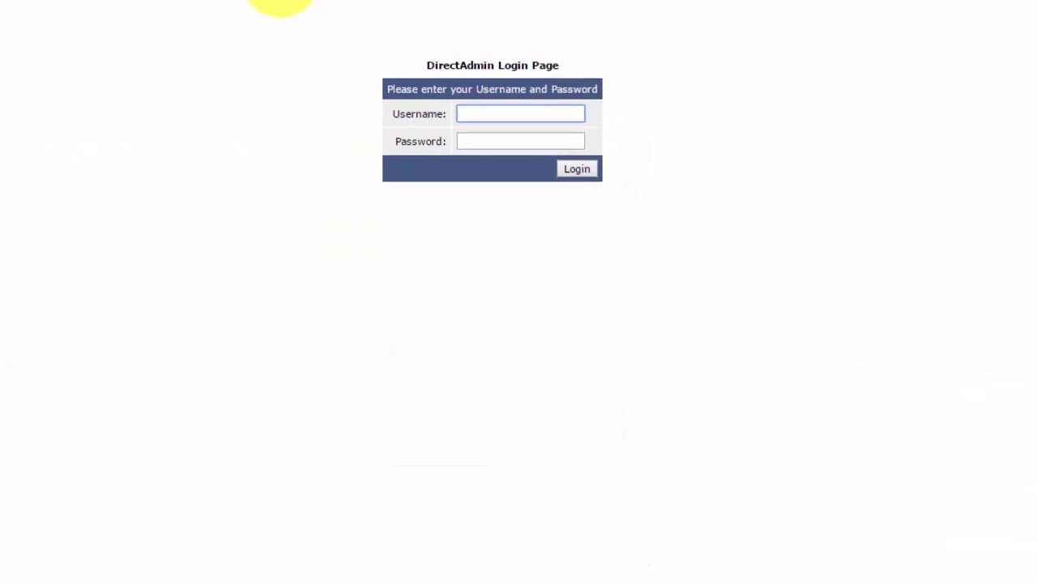
- Log in to DirectAdmin with the account username and password
left_click(508, 116)
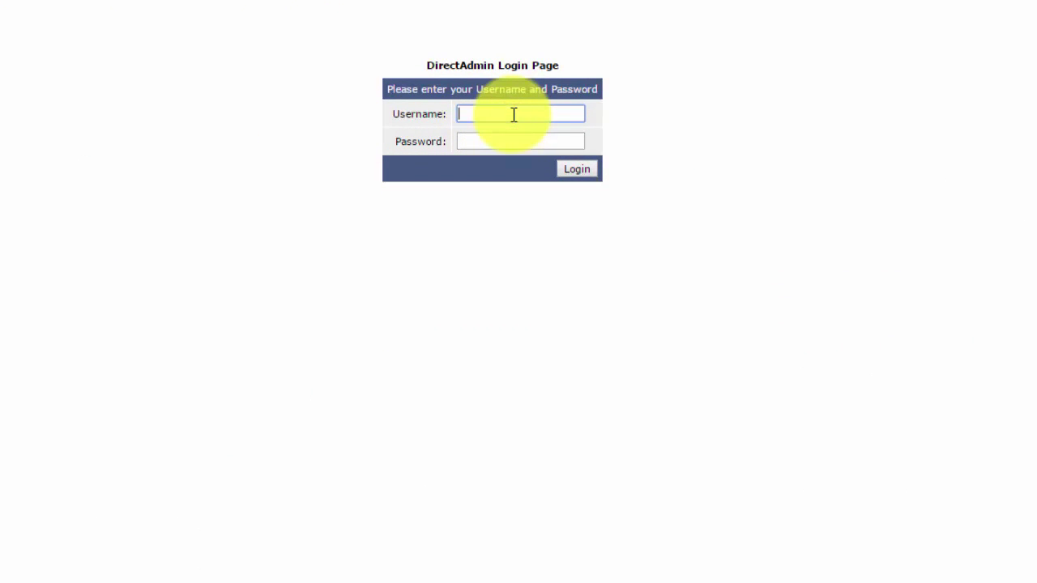
type("digistar")
key("Tab")
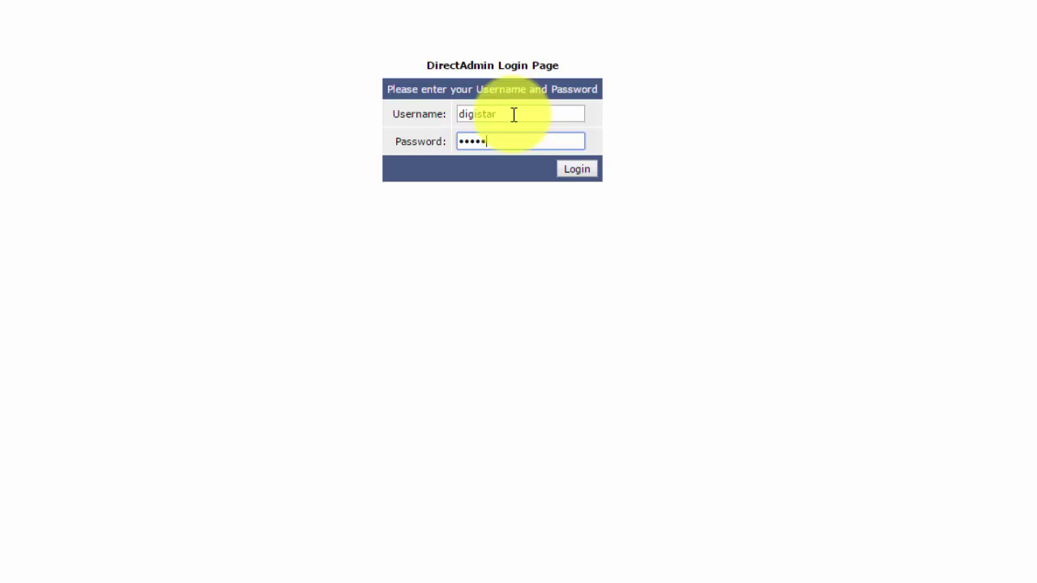
key("Return")
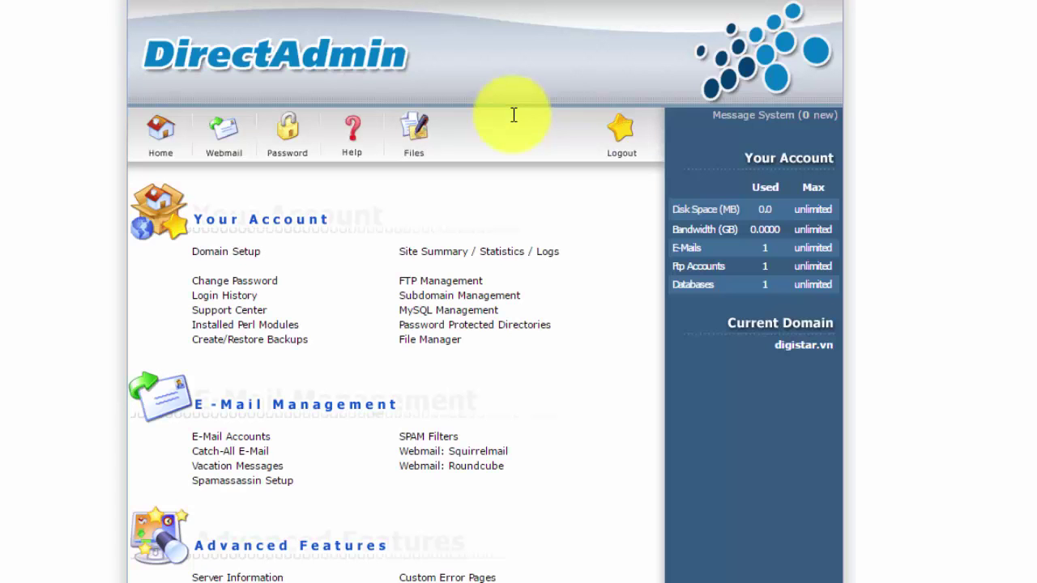
- Open the public_html folder in File Manager
left_click(607, 224)
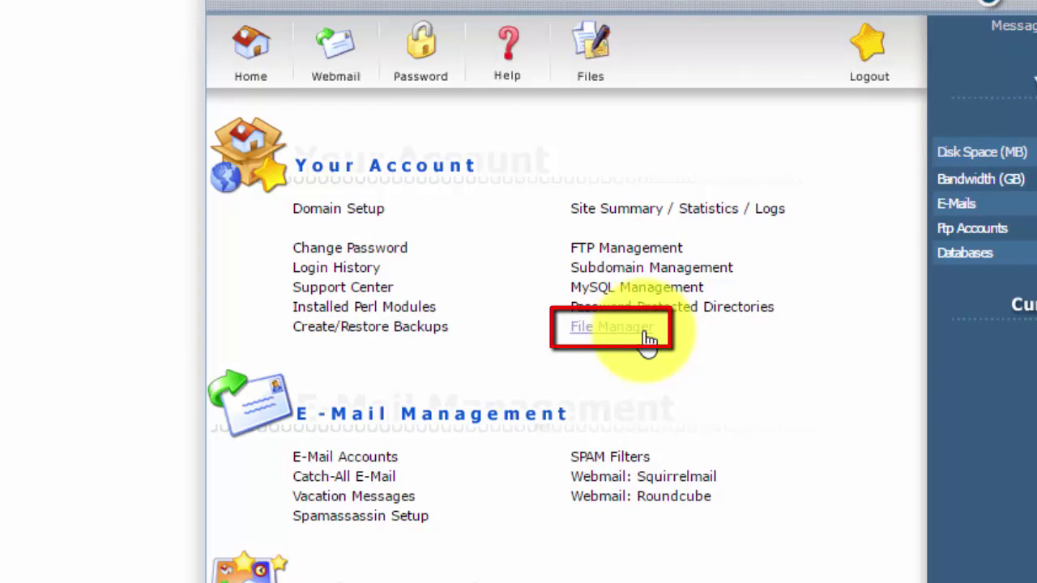
left_click_drag(656, 332, 559, 331)
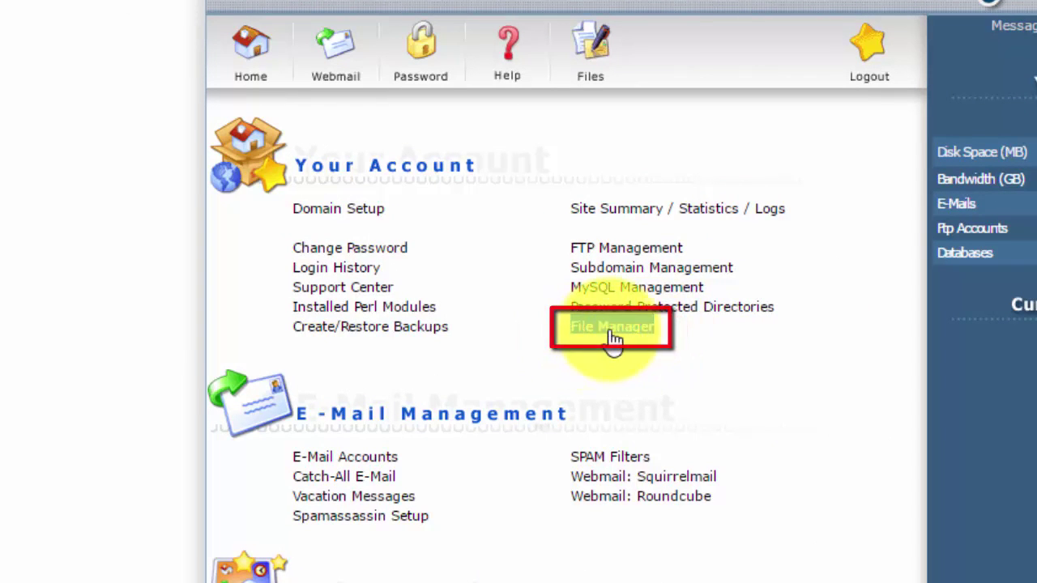
left_click(614, 338)
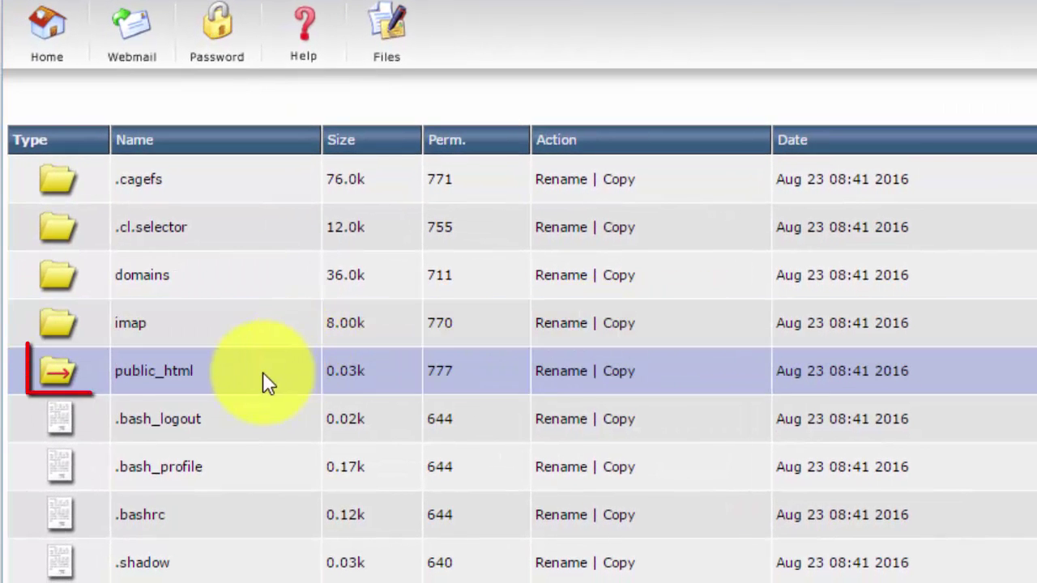
left_click(173, 376)
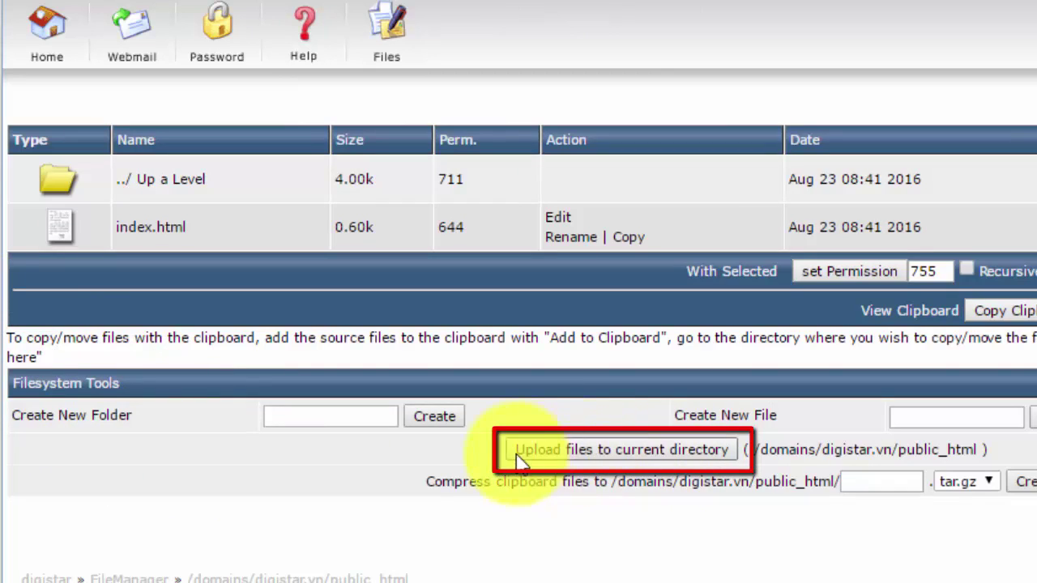
- Upload Joomla_3.6.2-Stable-Full_Package.zip to the public_html directory
left_click(653, 456)
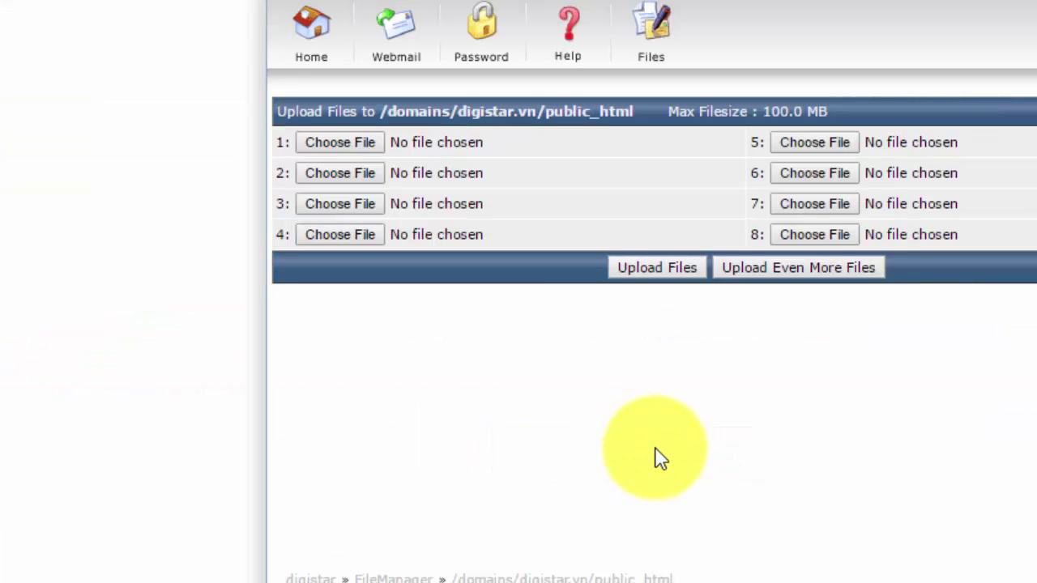
left_click(363, 148)
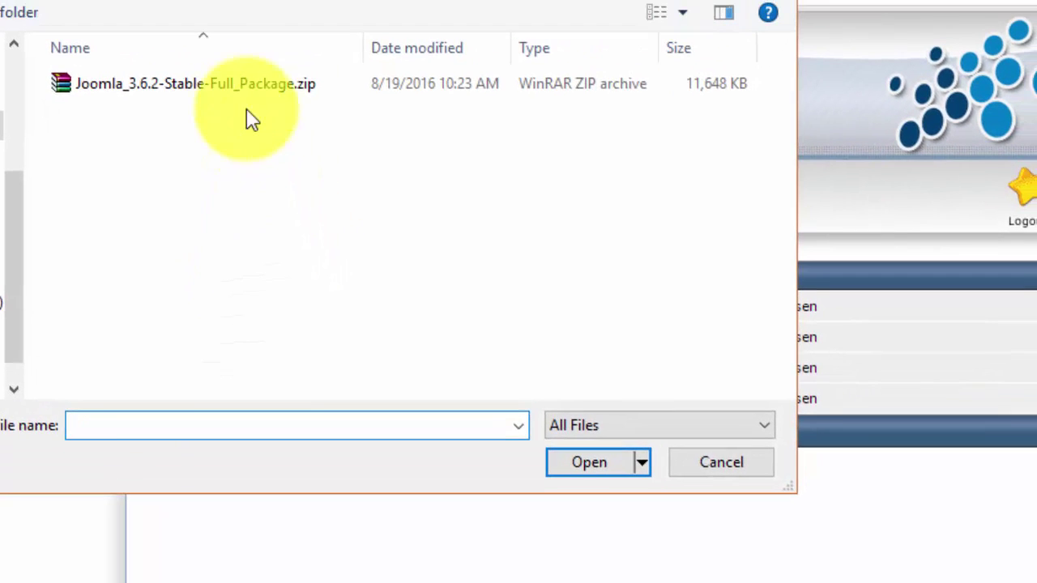
left_click(245, 84)
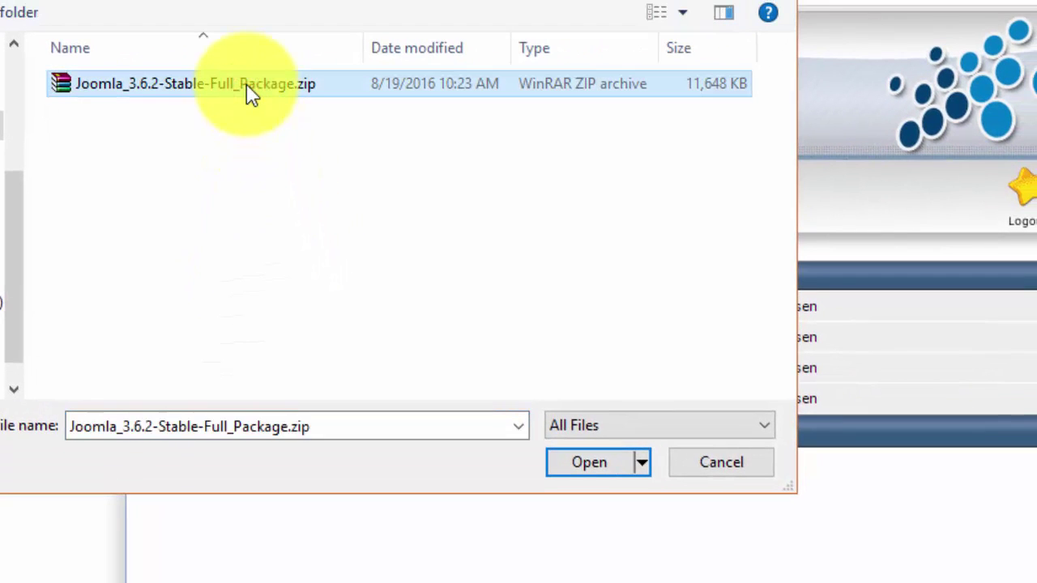
left_click(564, 466)
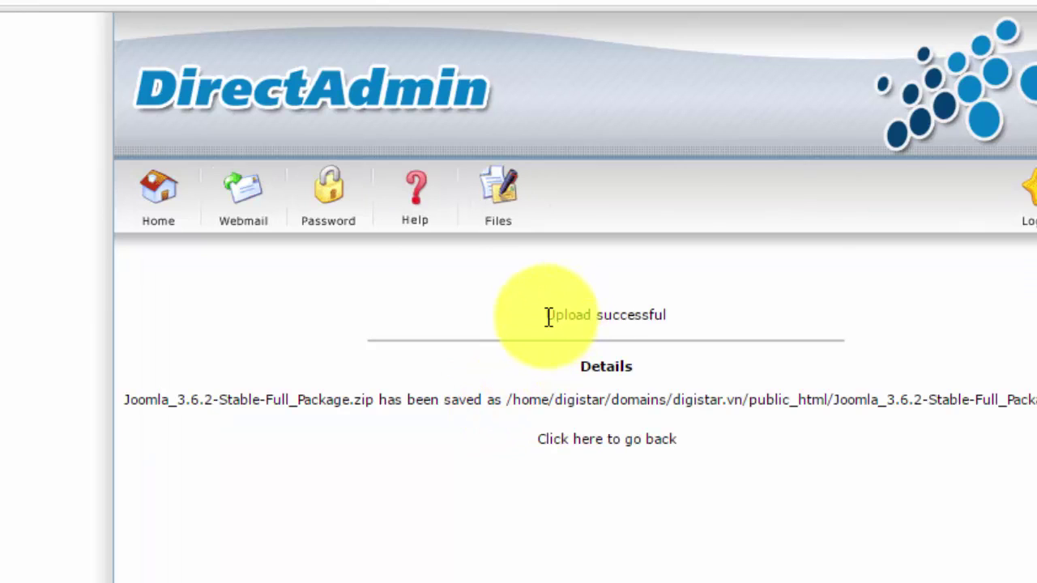
left_click_drag(547, 316, 695, 322)
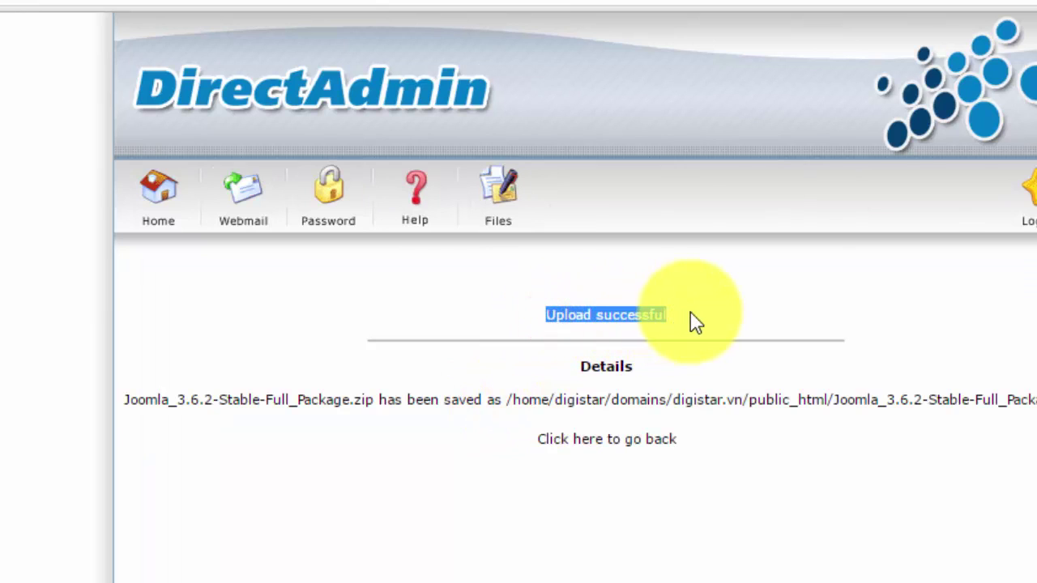
left_click(695, 323)
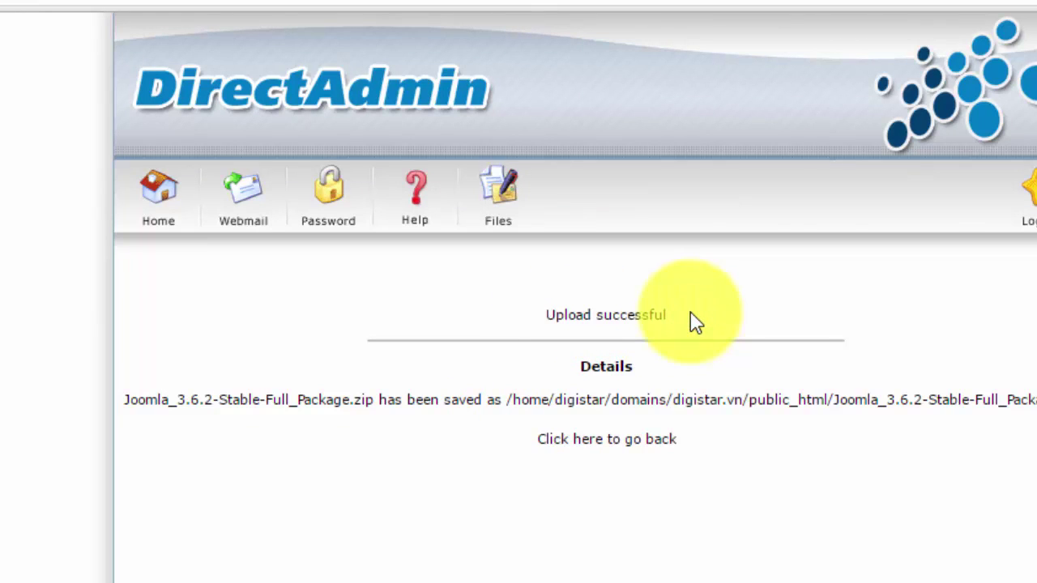
- Return to the public_html listing and extract Joomla_3.6.2-Stable-Full_Package.zip into that directory
left_click(589, 444)
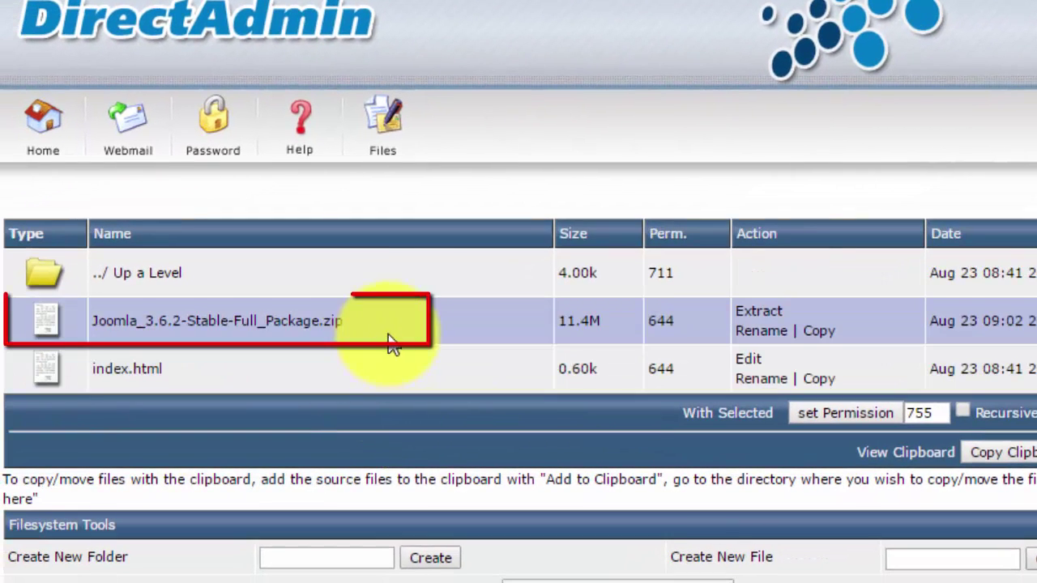
left_click_drag(377, 322, 73, 324)
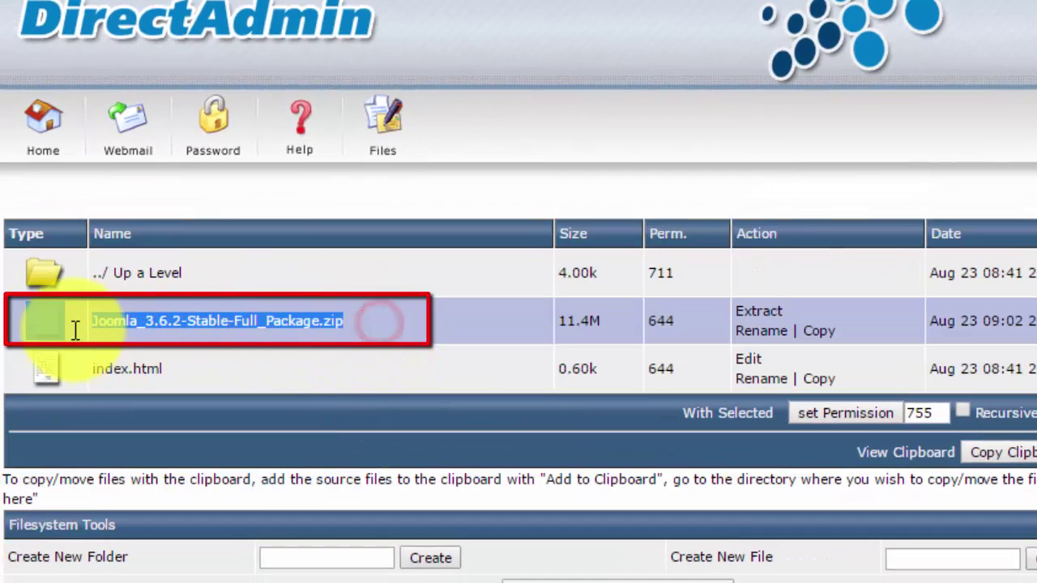
left_click(391, 326)
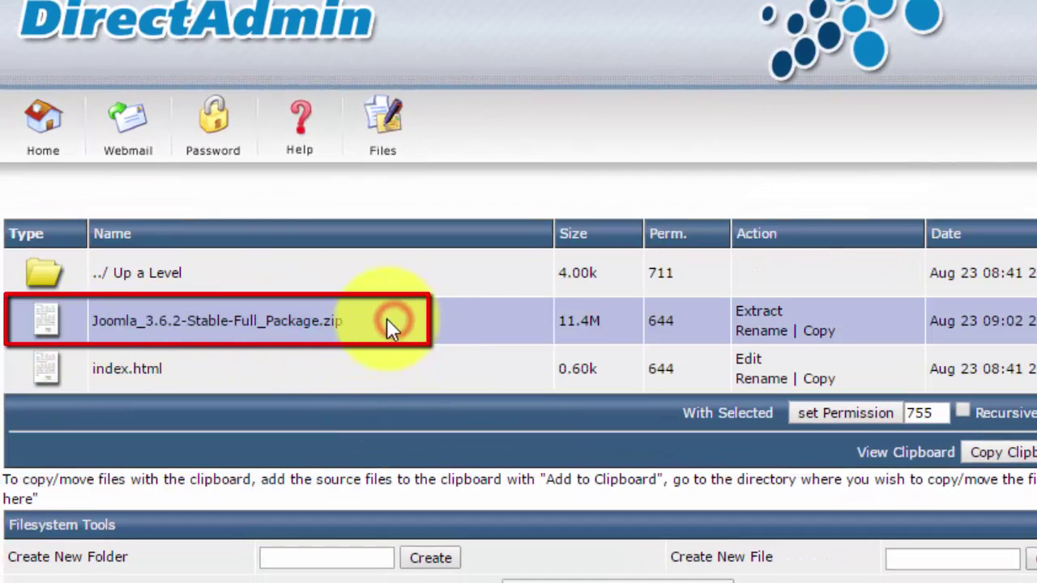
left_click(775, 314)
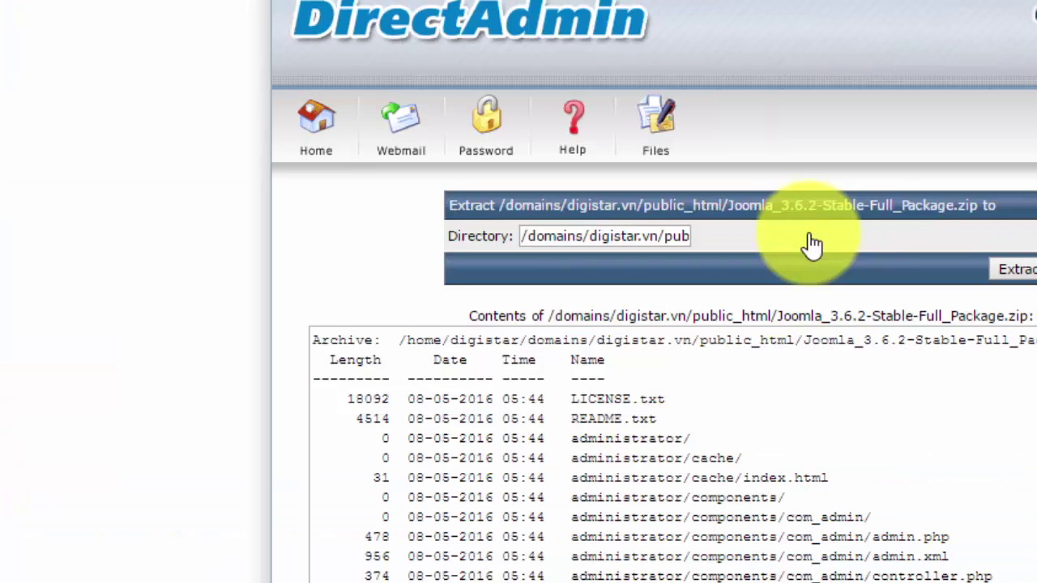
left_click(1017, 272)
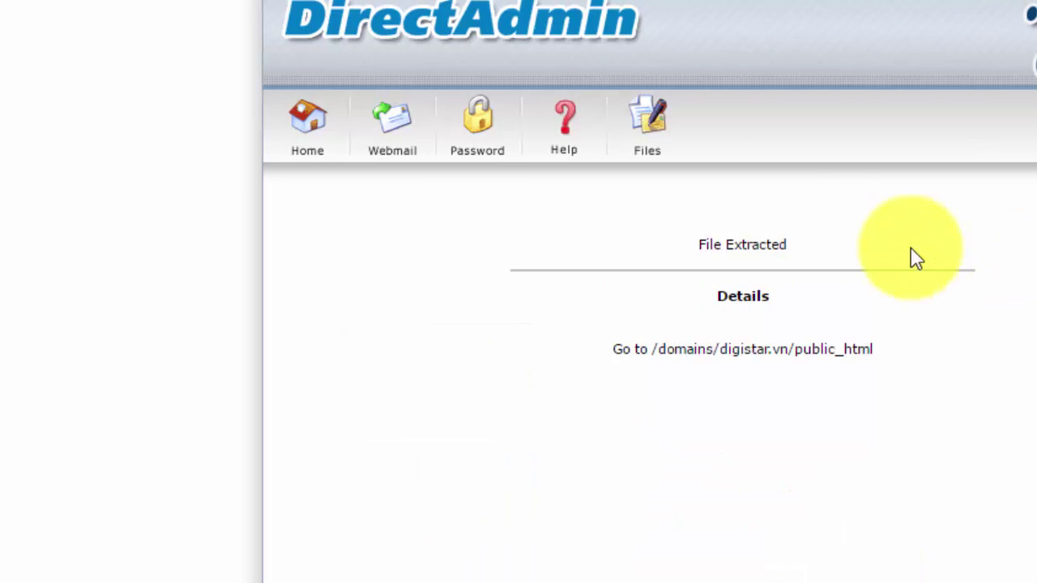
left_click_drag(824, 248, 692, 248)
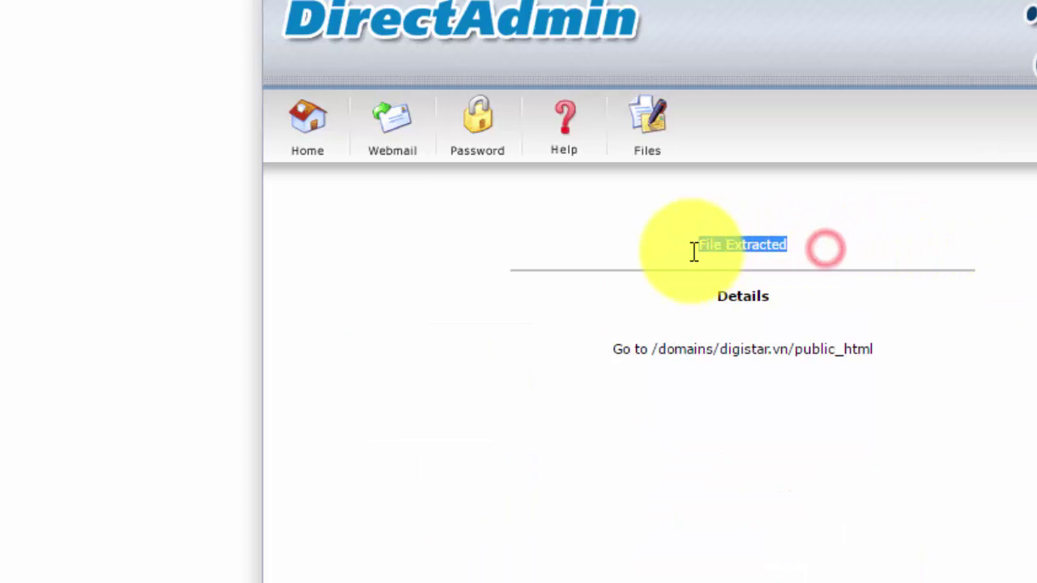
left_click(844, 246)
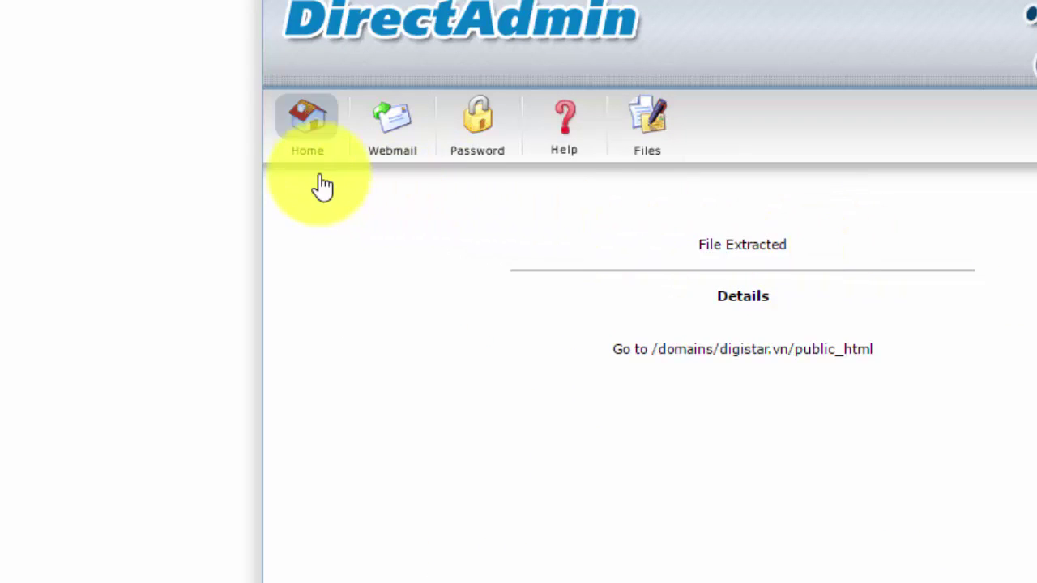
- Go to MySQL Management from the control panel's home page and open the form for creating a new database
left_click(308, 134)
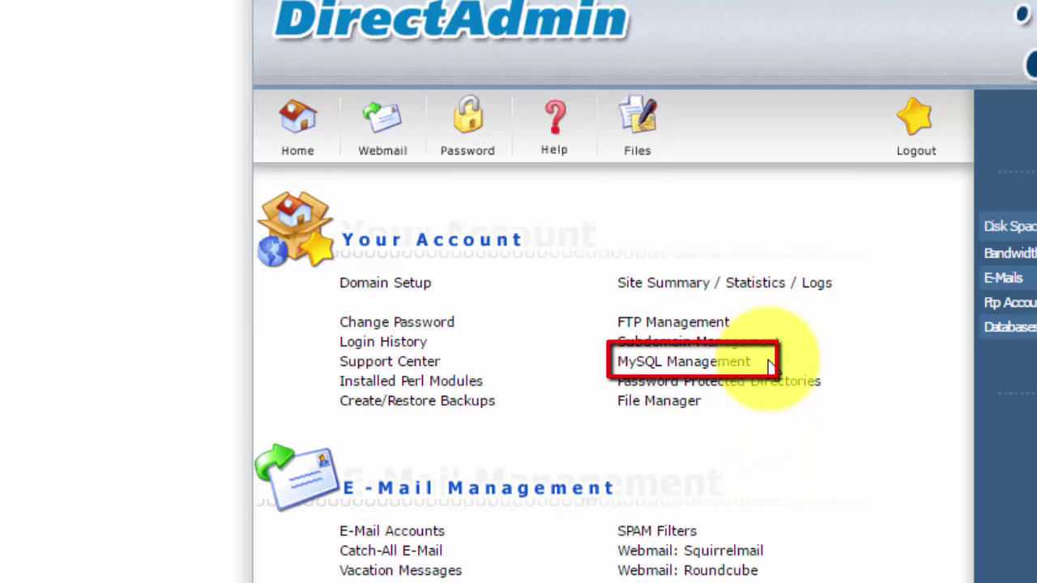
left_click_drag(769, 366, 617, 363)
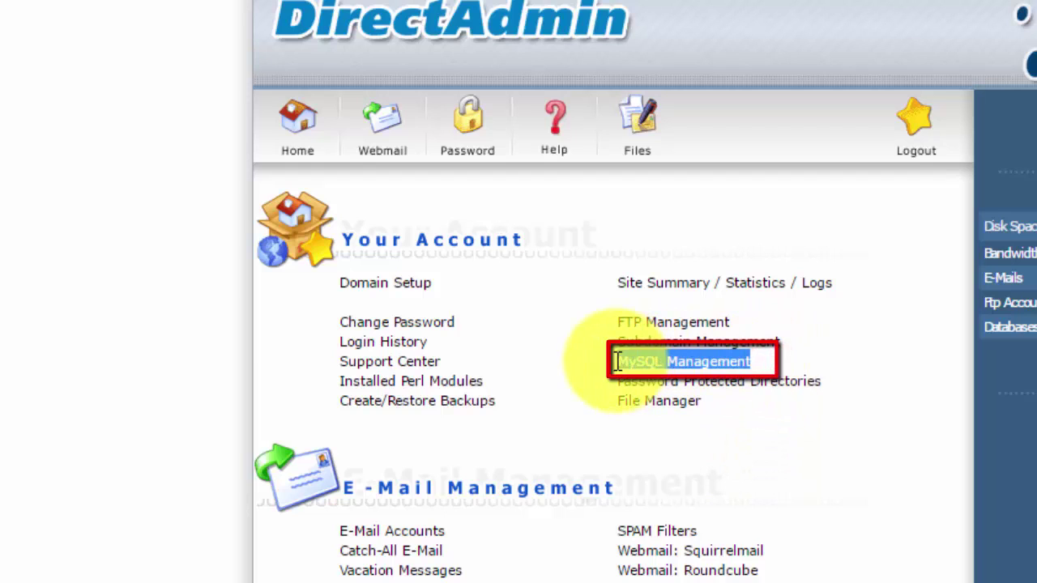
left_click(714, 368)
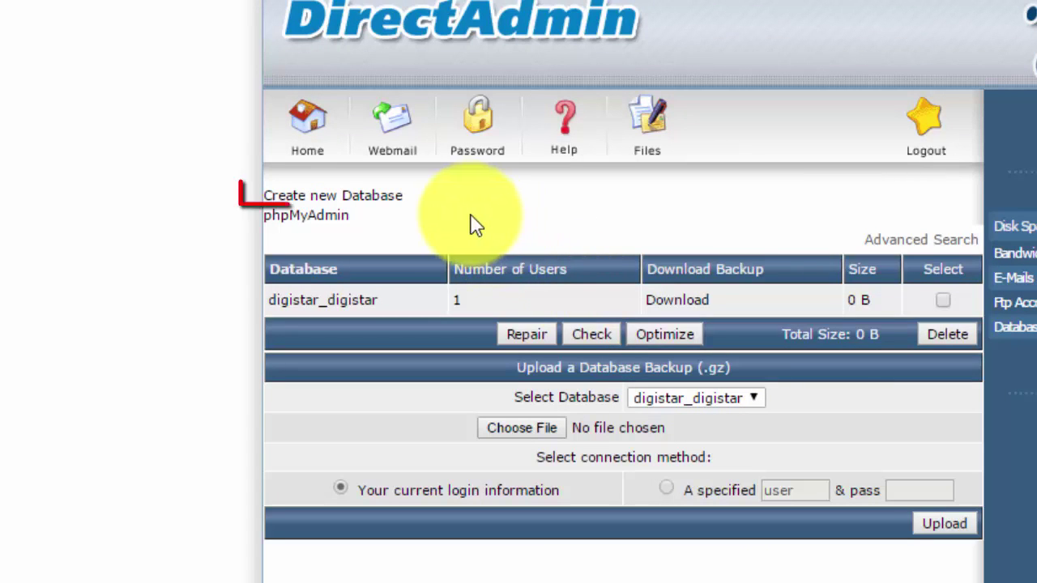
left_click(397, 204)
- Set the new database's name suffix to db and its username suffix to dbuser
left_click(549, 235)
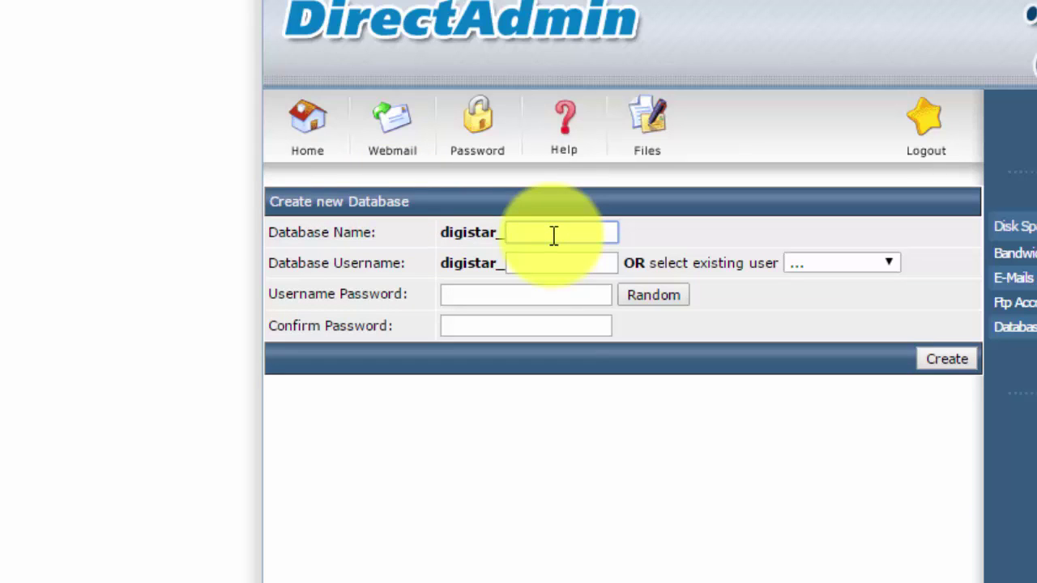
type("db")
key("Tab")
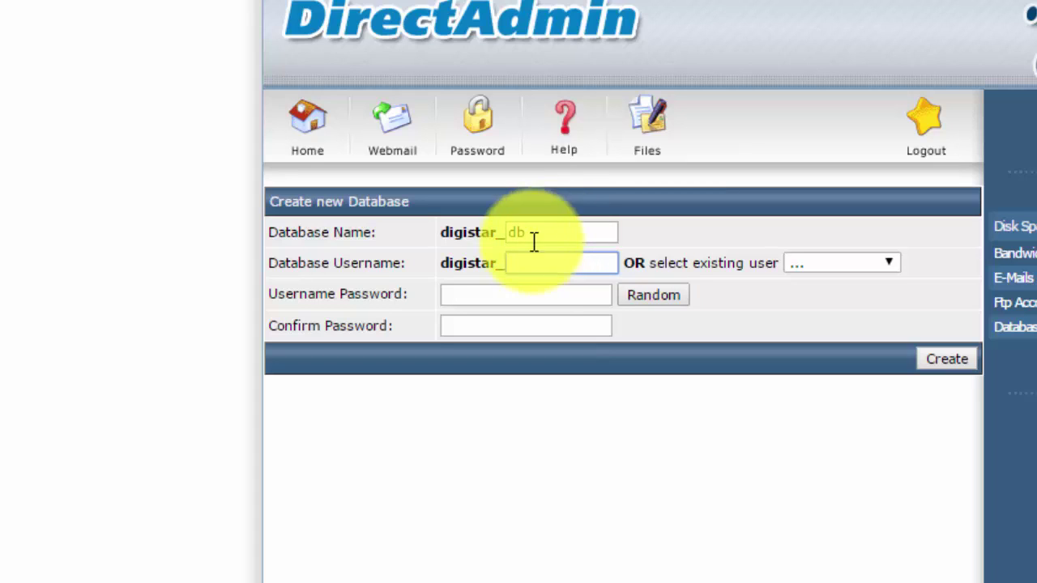
left_click(536, 269)
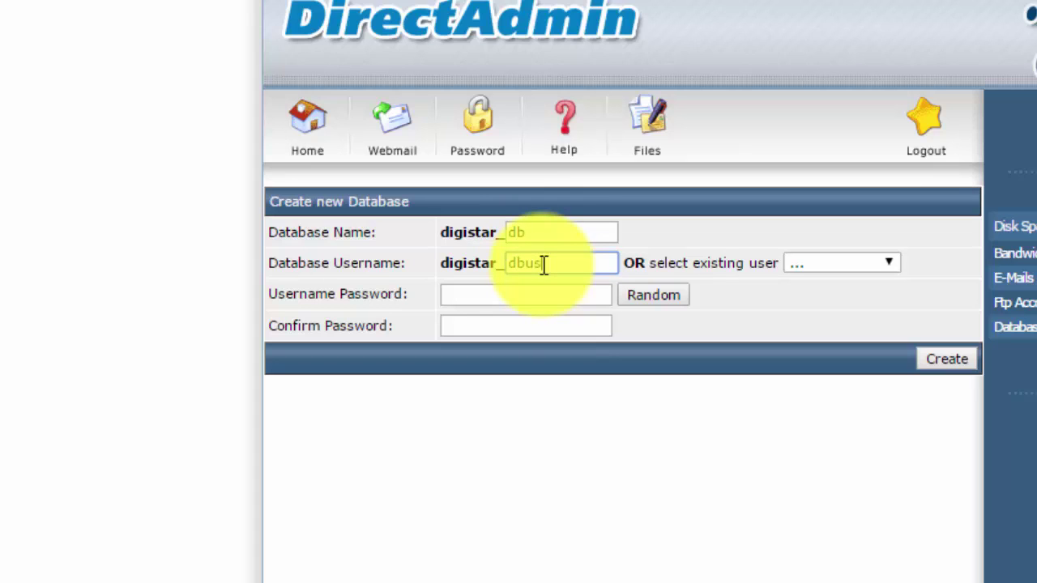
- Set and confirm a random password for the database user, create the database, and highlight its connection details
left_click(540, 292)
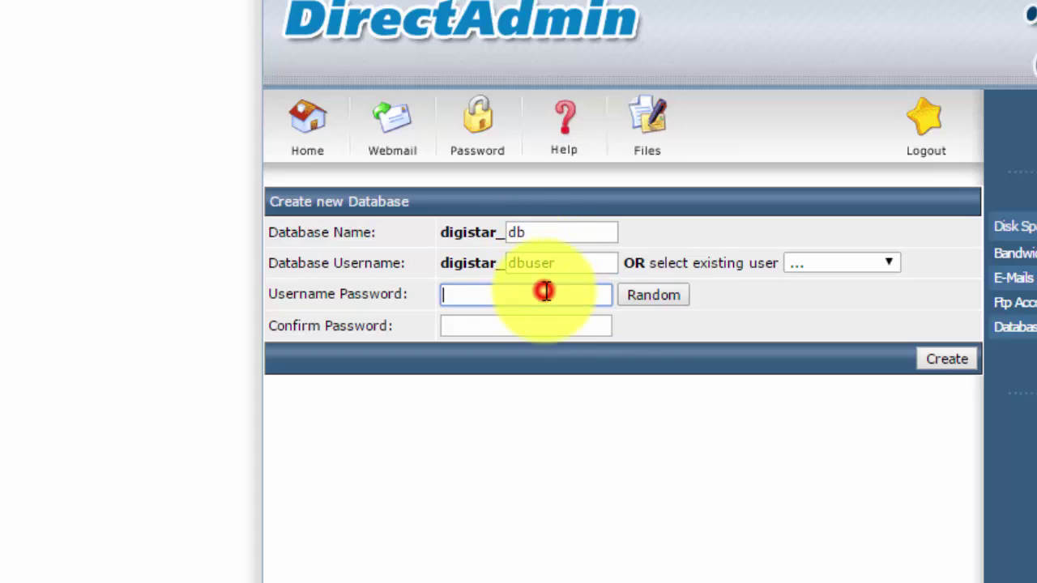
left_click(642, 297)
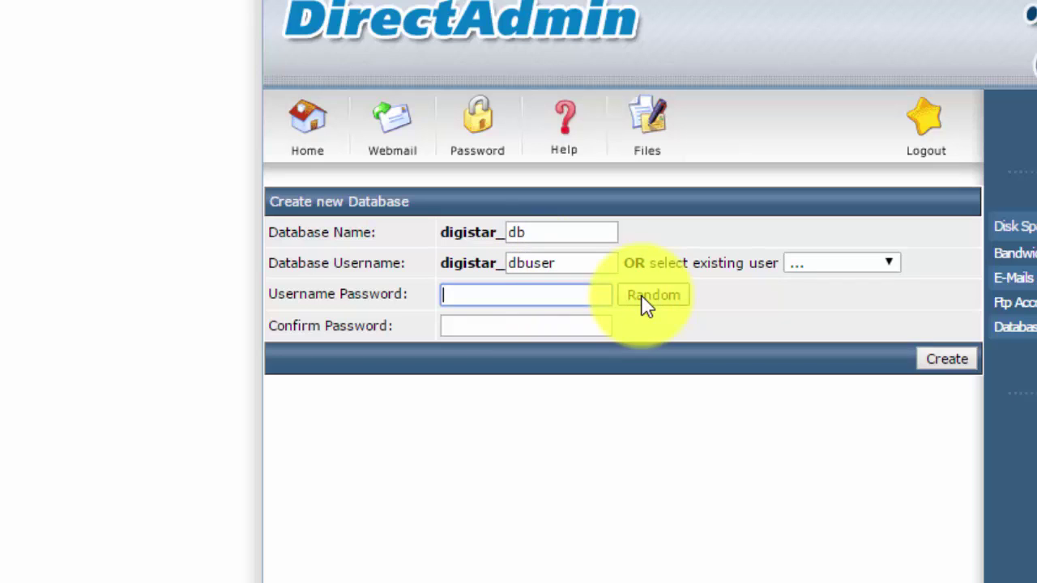
left_click(577, 294)
left_click(575, 323)
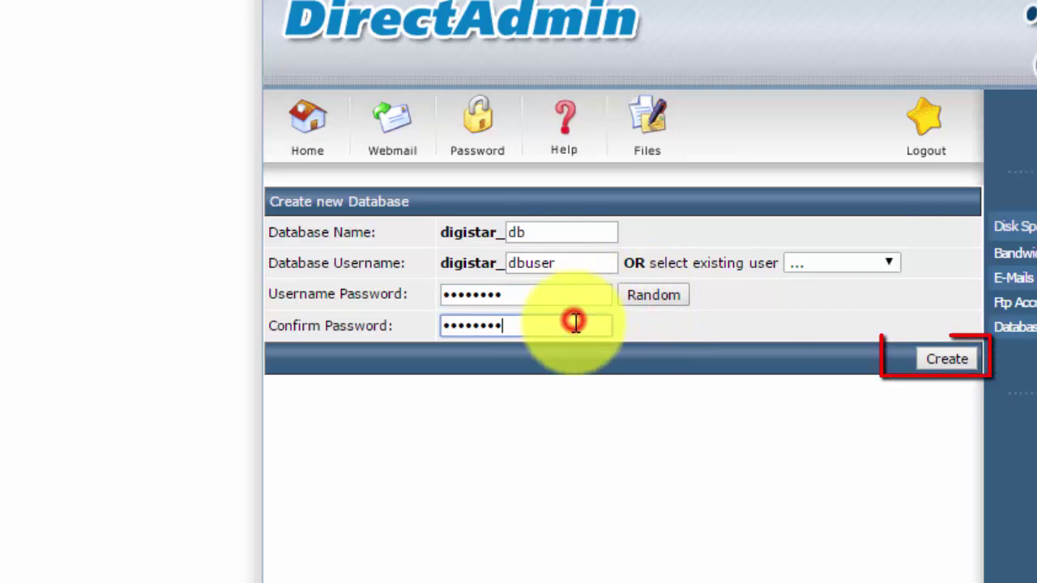
left_click(964, 363)
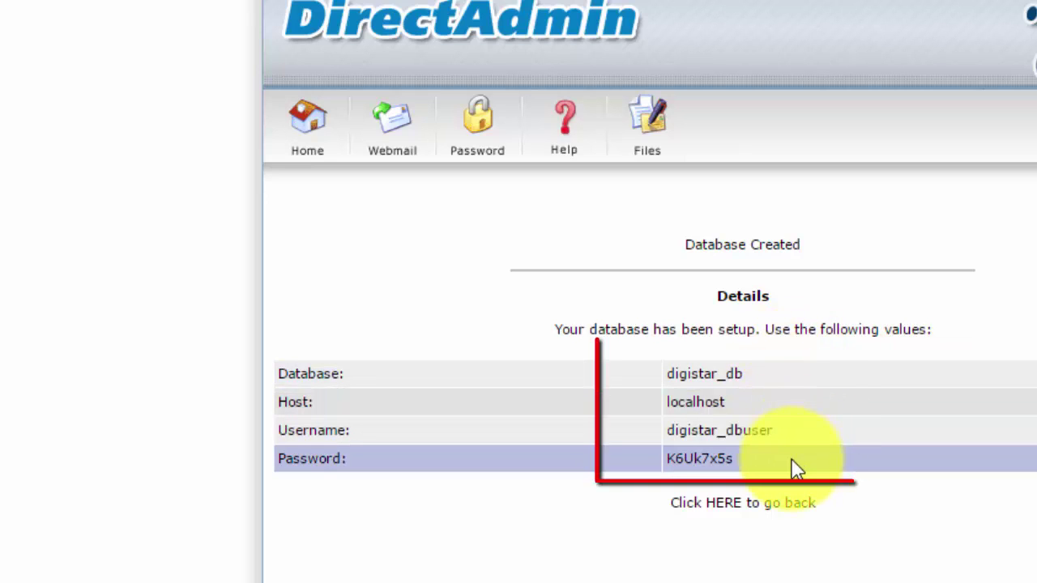
left_click_drag(787, 456, 658, 374)
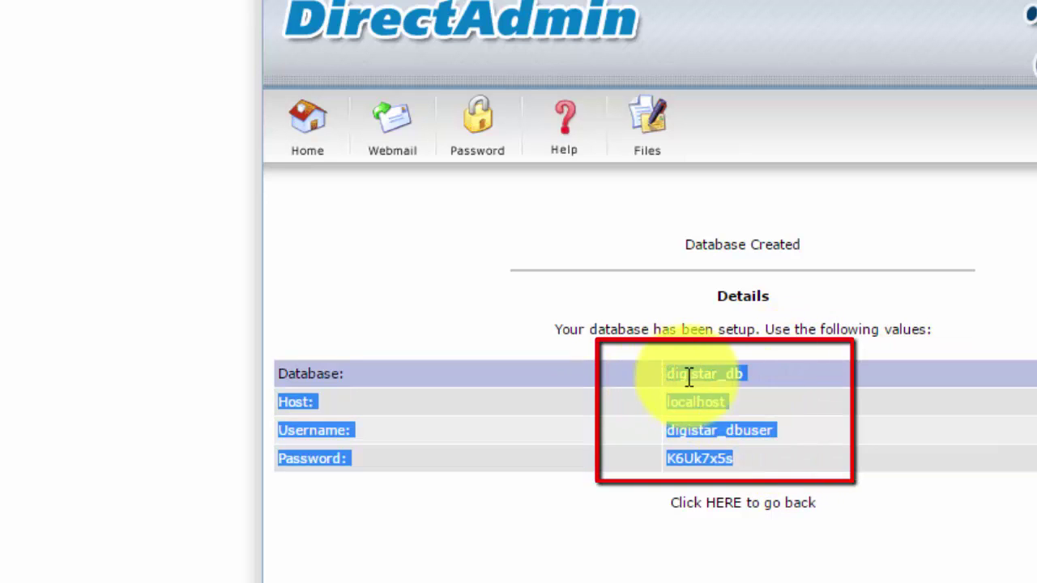
left_click(856, 447)
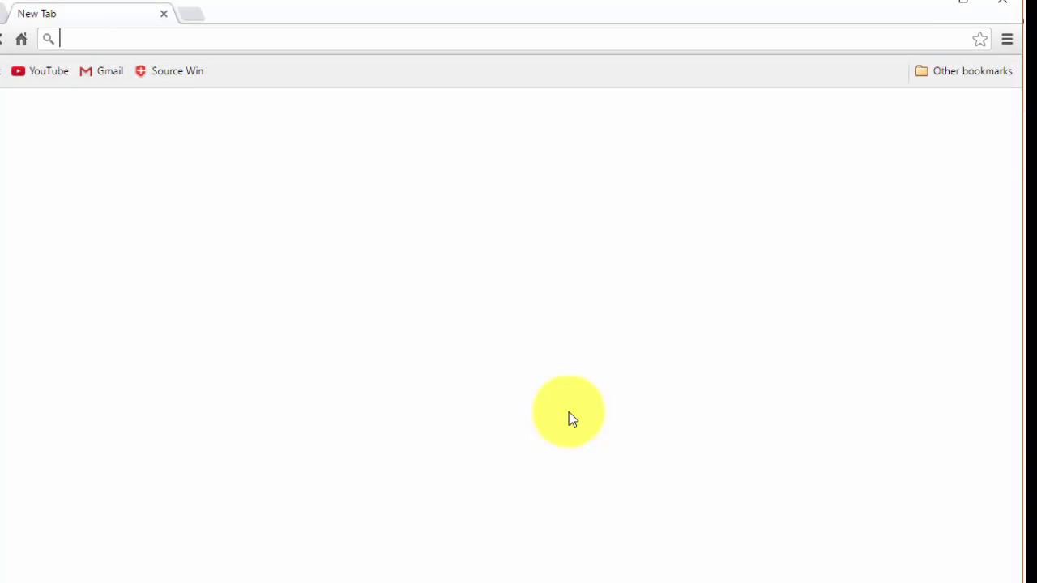
- Open digistar.vn in the new browser tab and highlight the text of its default welcome page
type("digistar.vn")
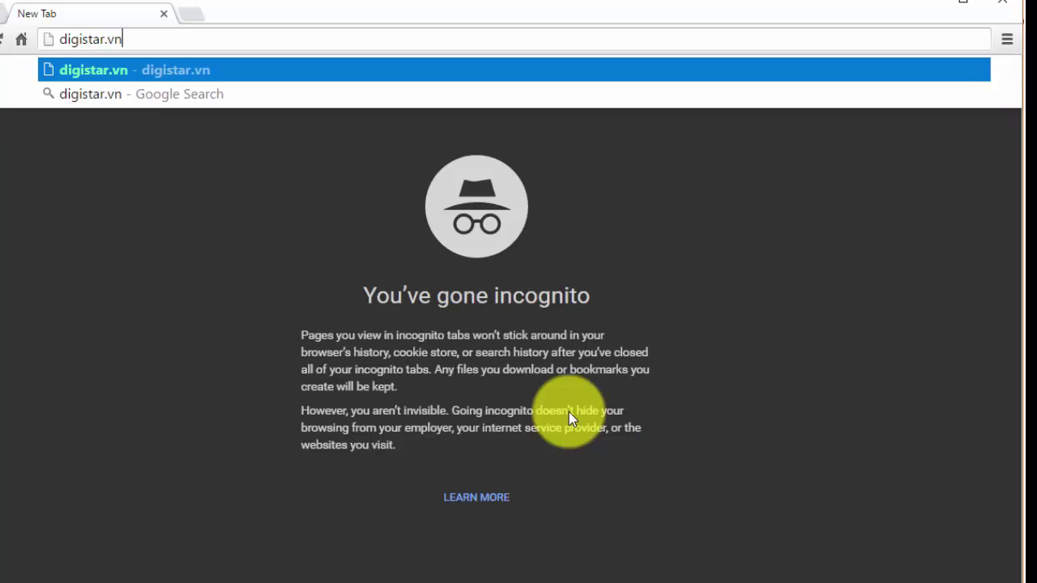
key("Return")
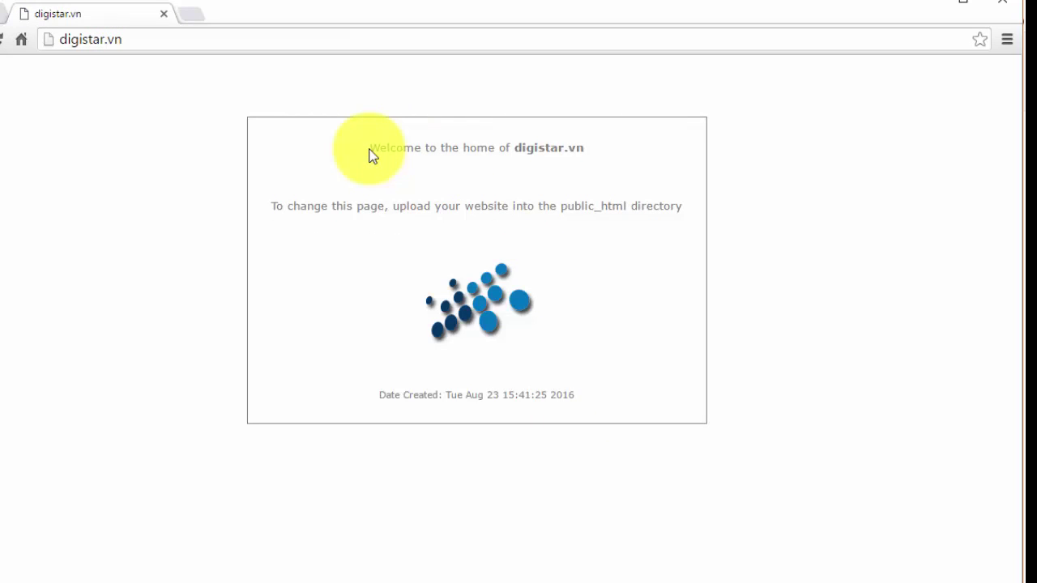
left_click_drag(369, 155, 624, 403)
left_click(623, 400)
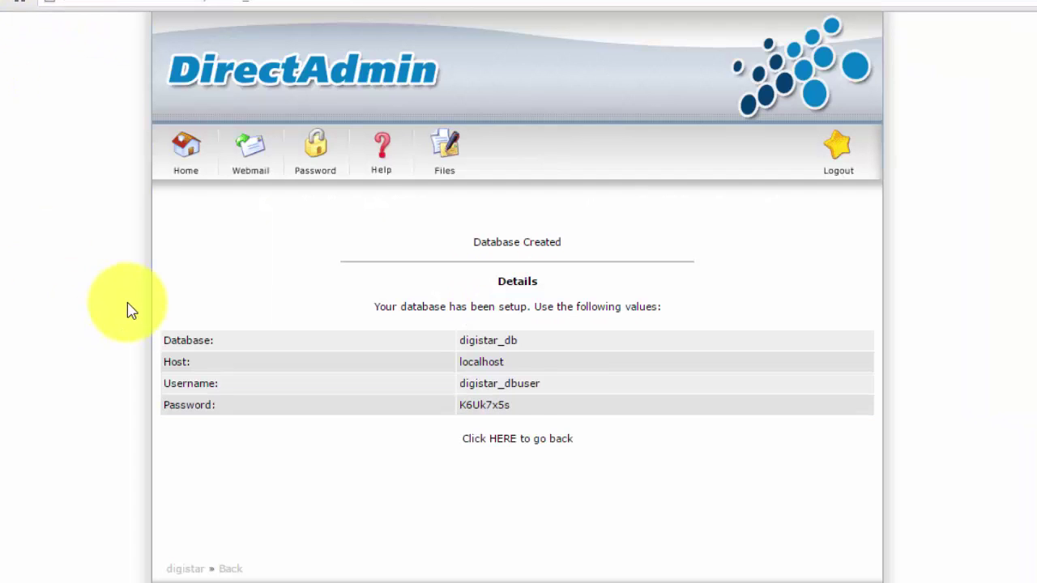
- Return to the DirectAdmin home page and open the public_html folder in File Manager
left_click(187, 160)
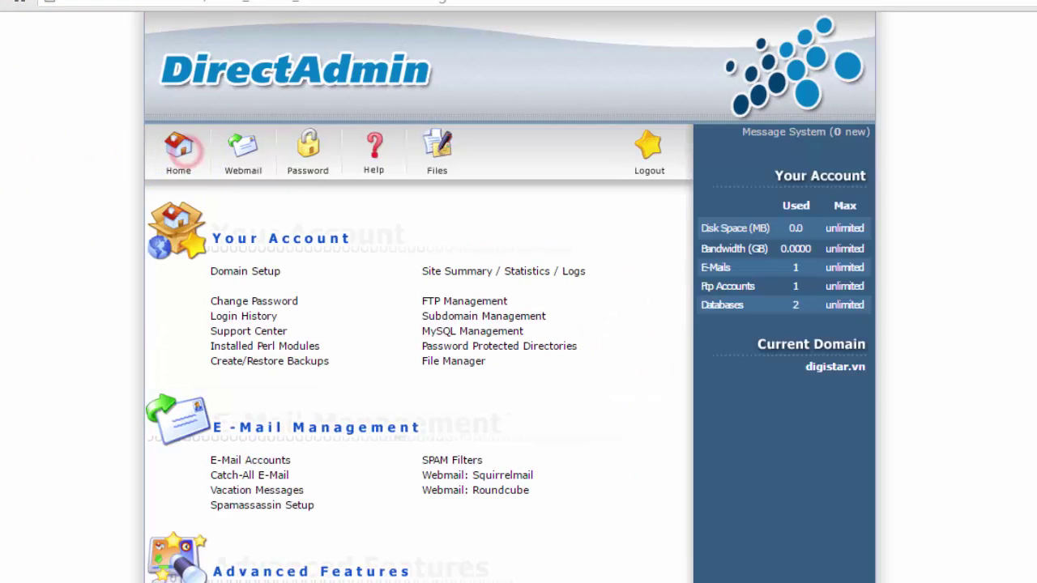
left_click(475, 368)
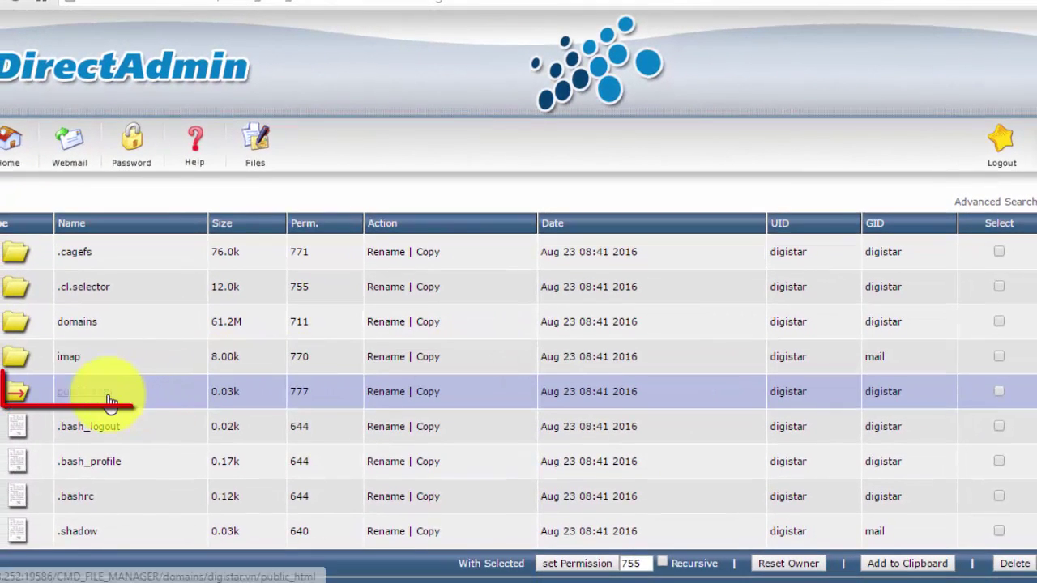
left_click(109, 397)
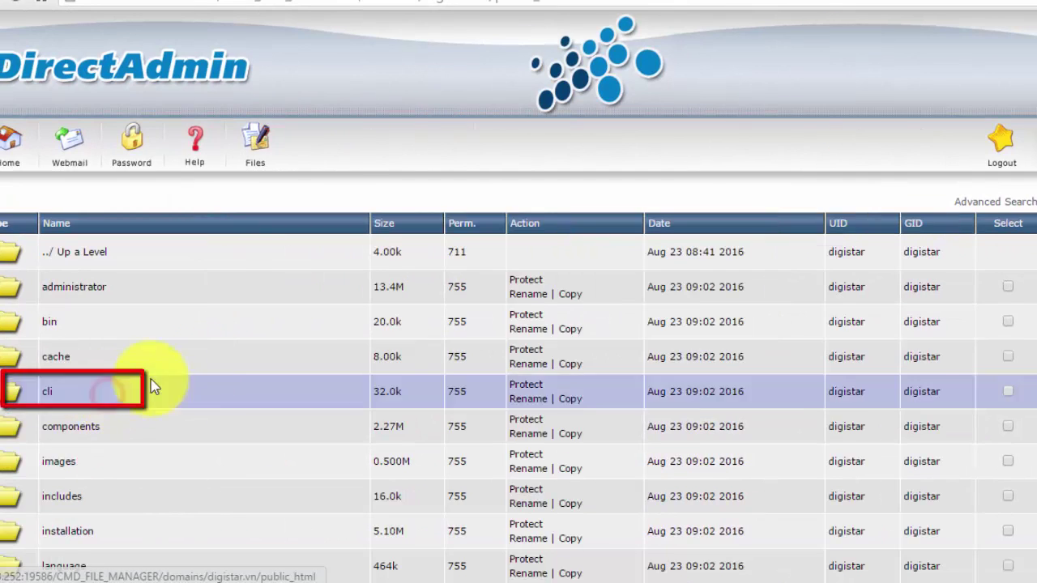
- Delete the default index.html file from public_html and confirm the deletion
scroll(274, 347, "down", 8)
scroll(273, 348, "down", 3)
scroll(262, 336, "up", 1)
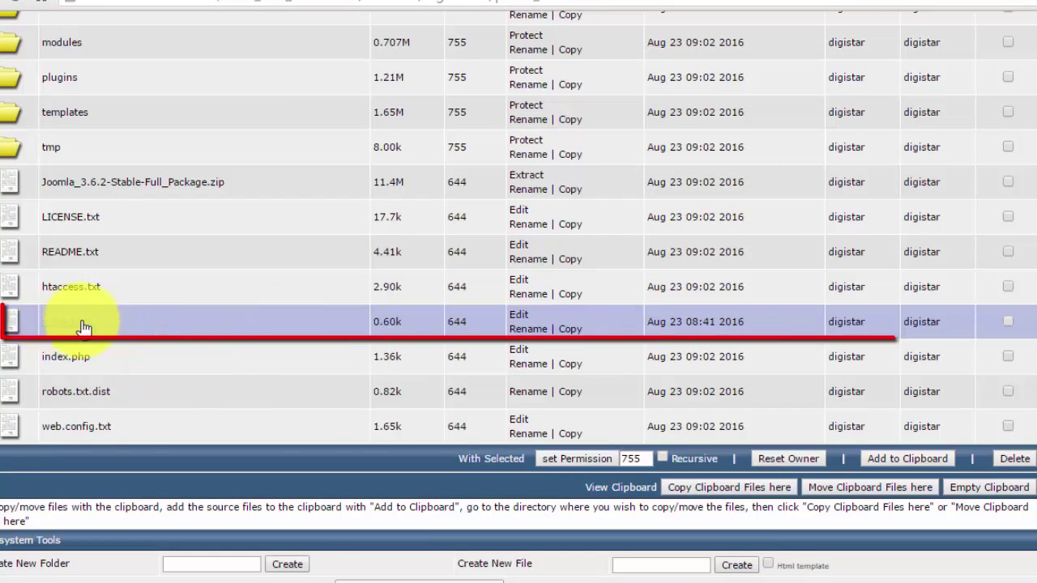
left_click_drag(104, 322, 51, 325)
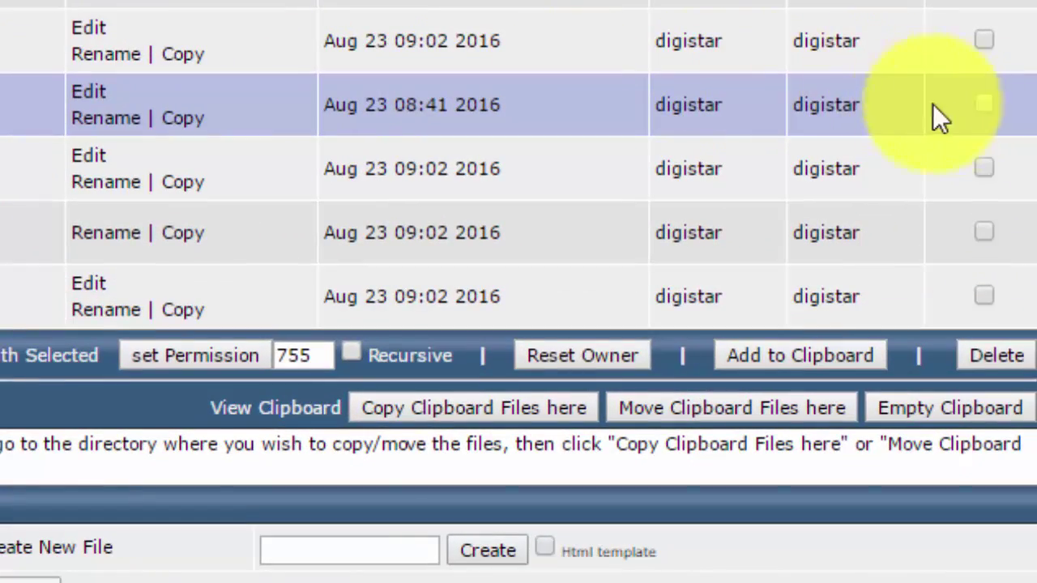
left_click(985, 105)
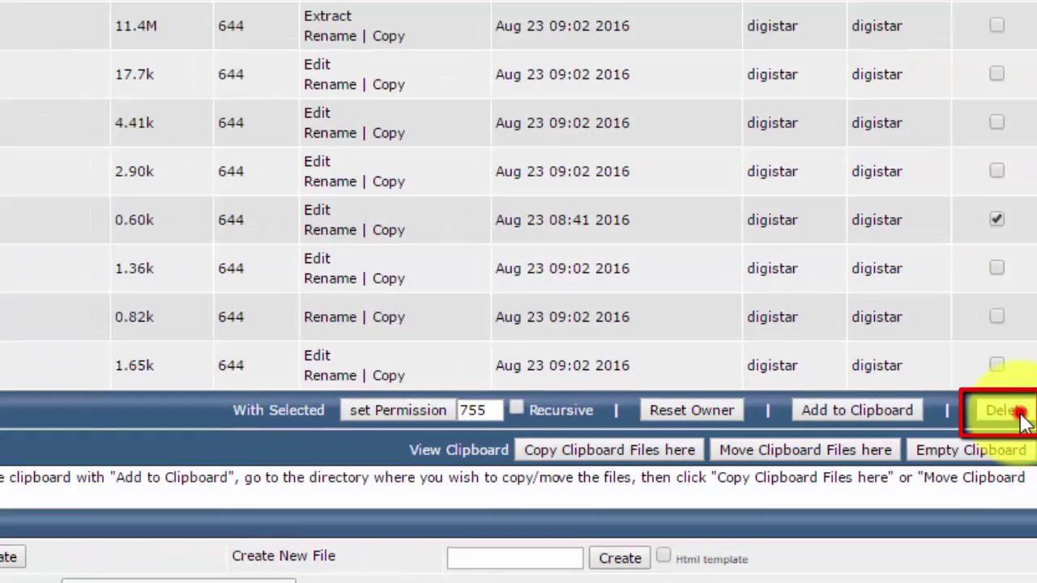
left_click(1019, 371)
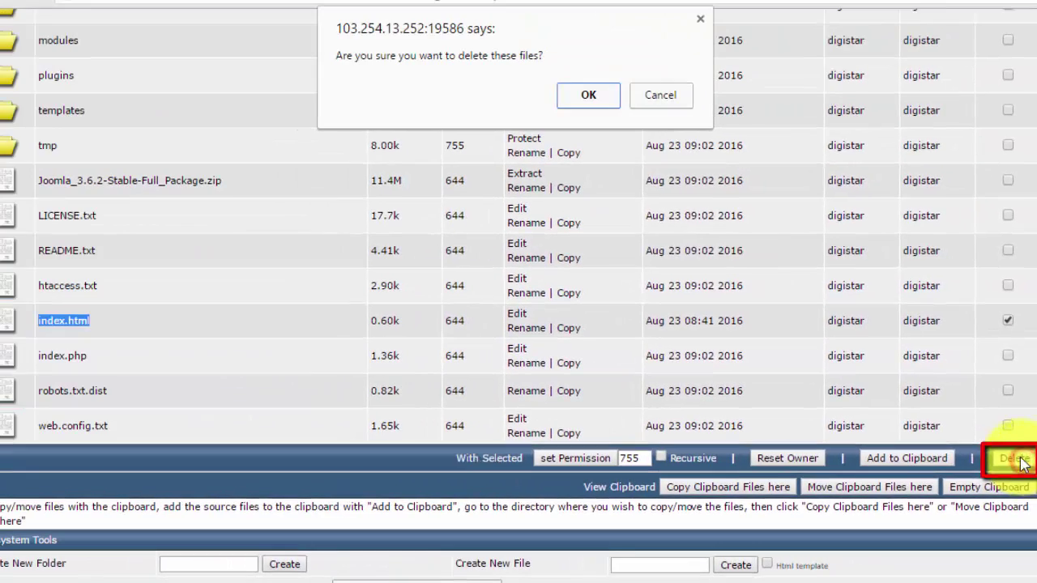
left_click(589, 97)
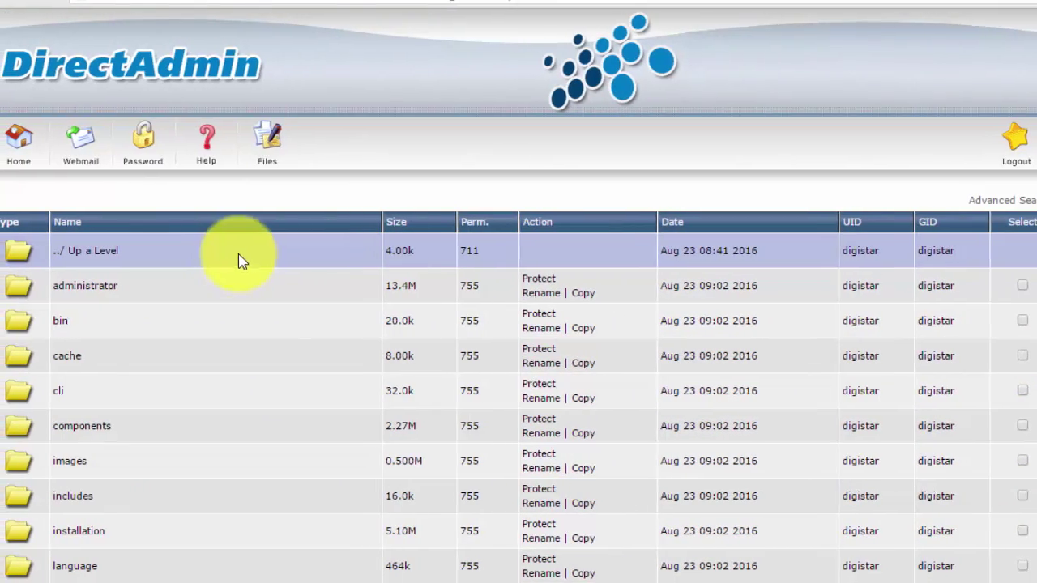
- Return to the digistar.vn page and reload it to open the Joomla installer
left_click(162, 2)
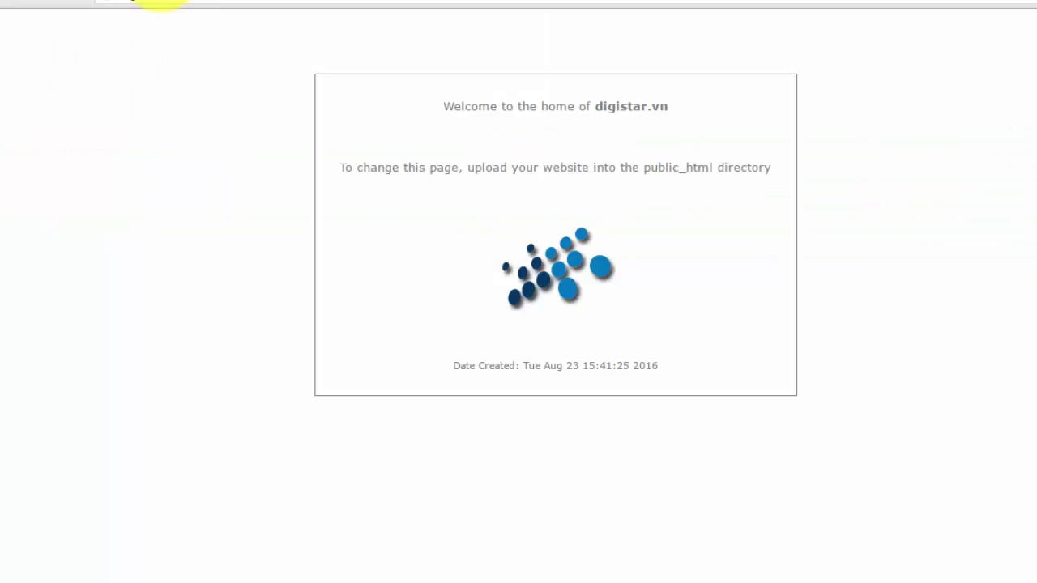
right_click(235, 224)
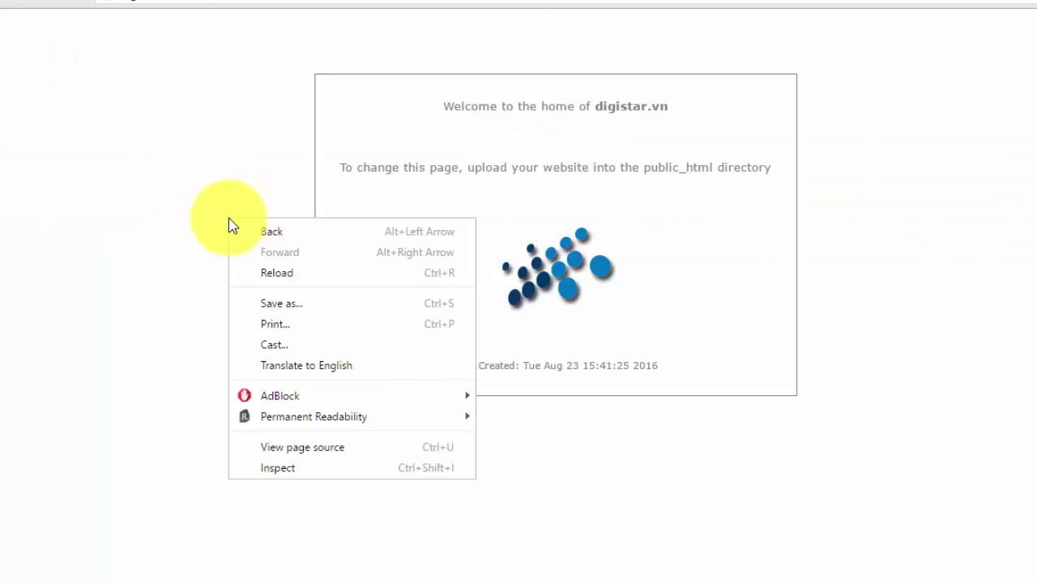
left_click(294, 274)
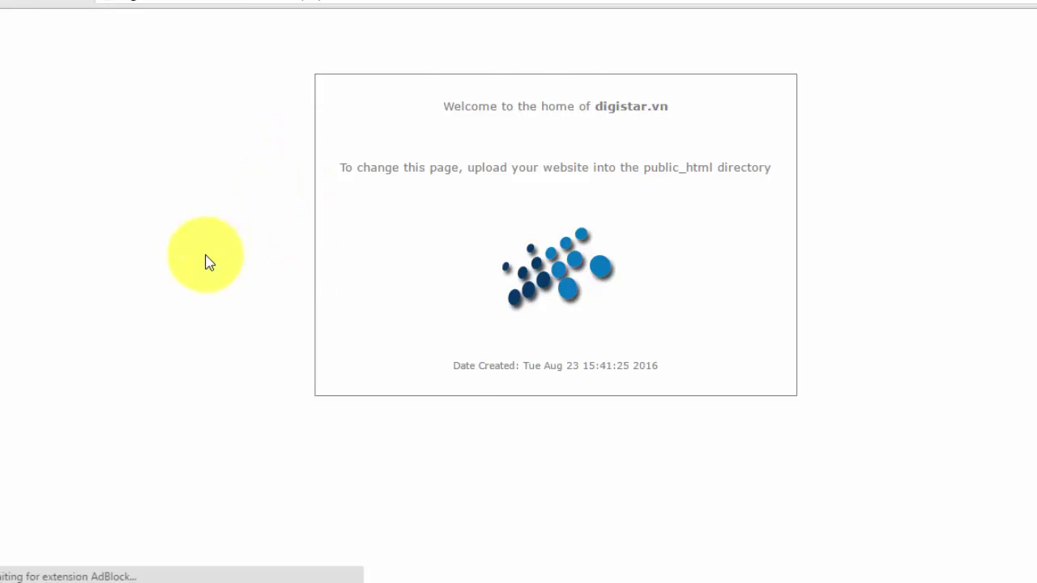
scroll(552, 302, "down", 2)
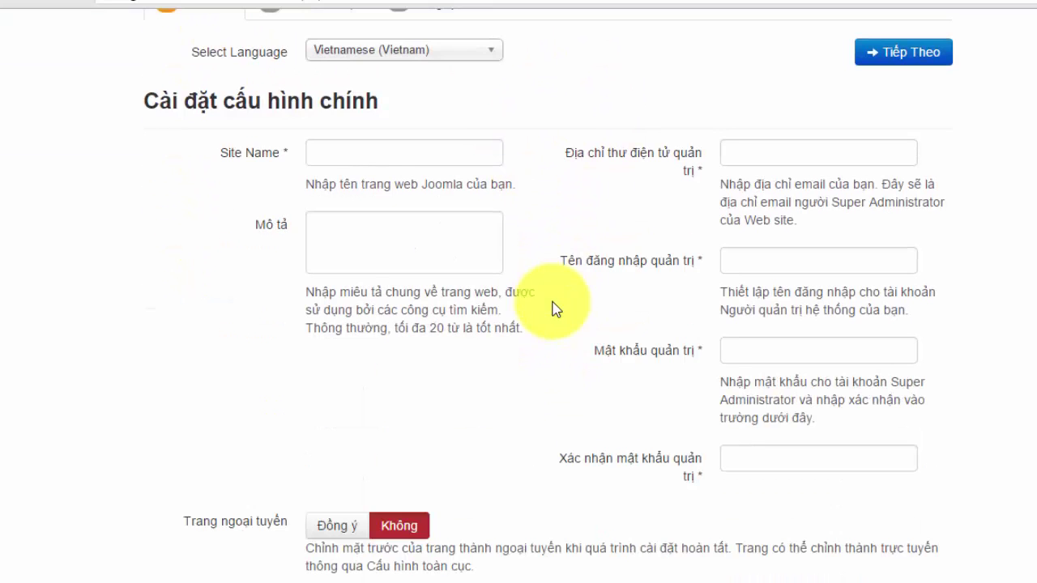
scroll(552, 302, "up", 1)
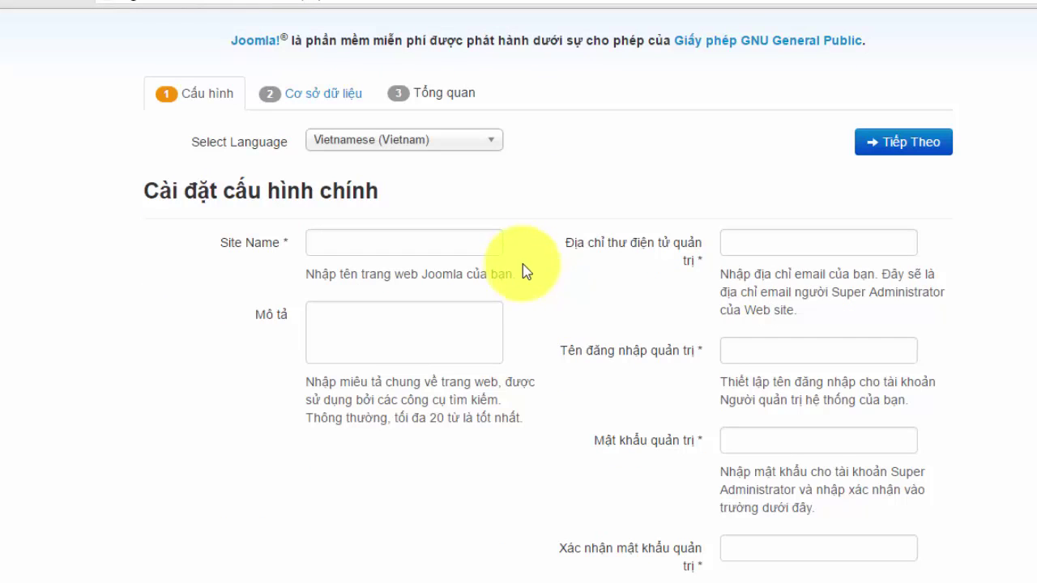
- Change the installer's language to English (United States)
left_click(480, 145)
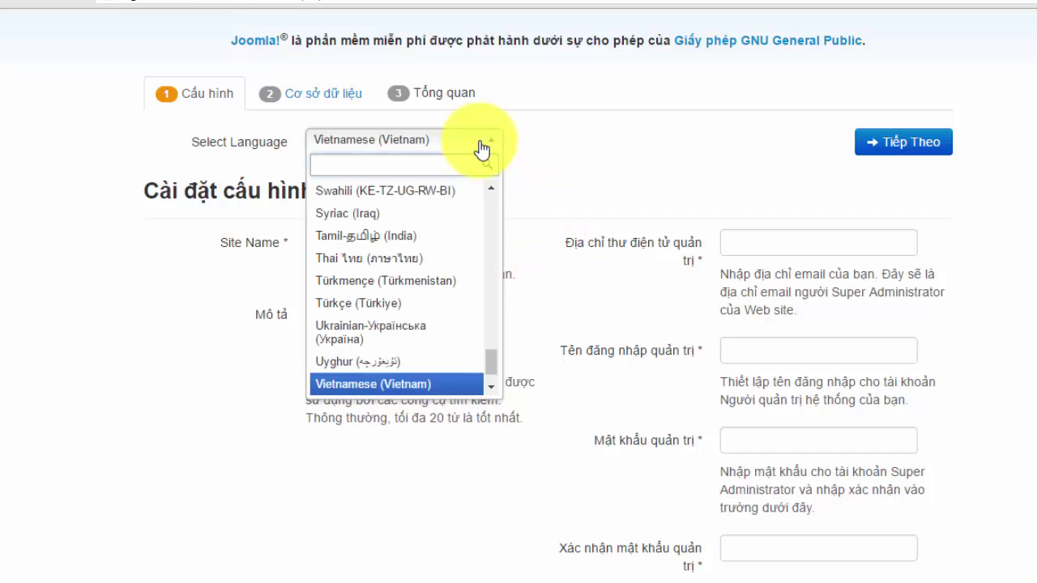
type("e")
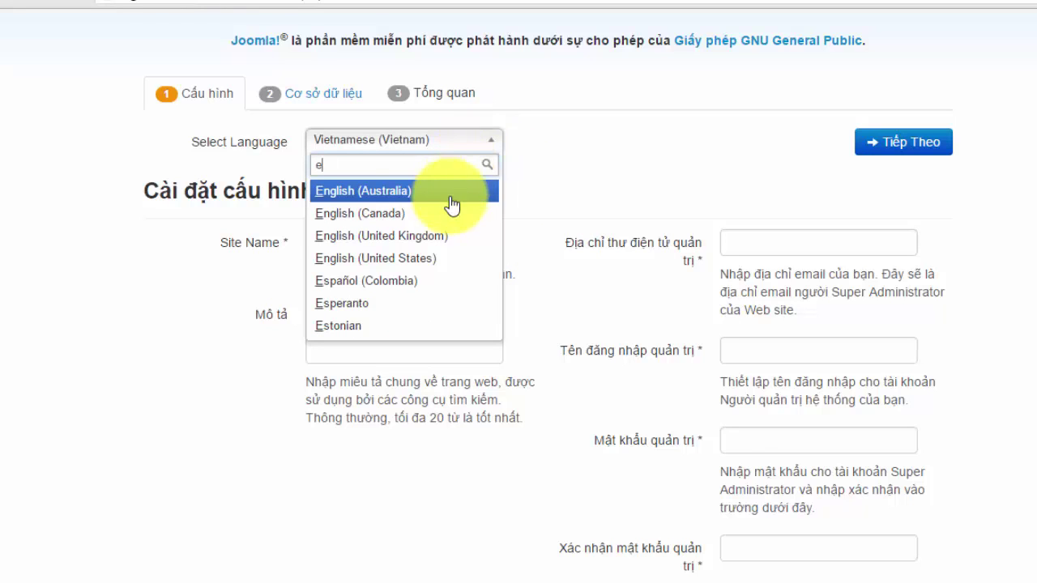
scroll(442, 240, "down", 1)
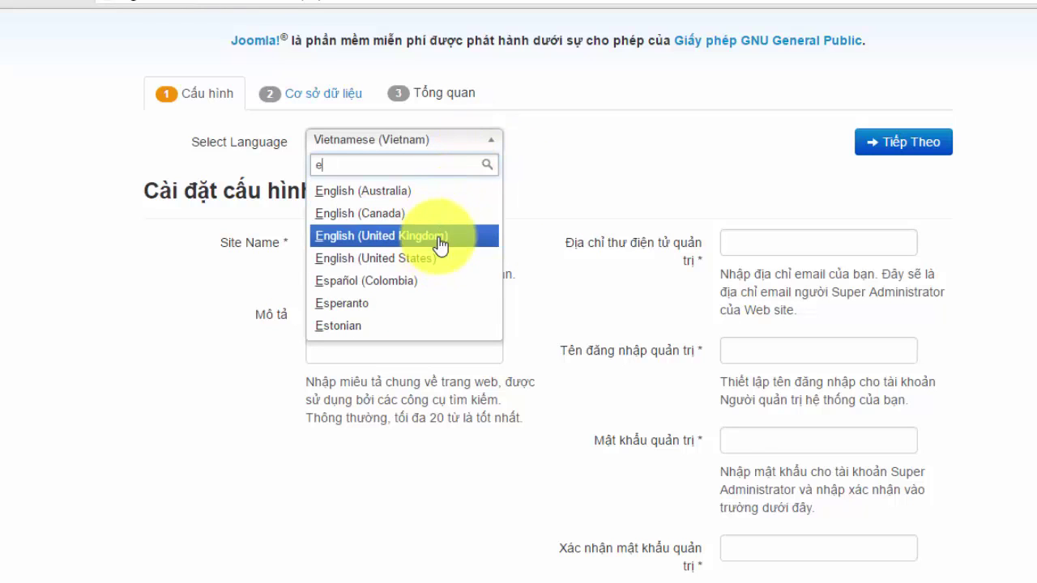
left_click(441, 241)
scroll(538, 222, "down", 2)
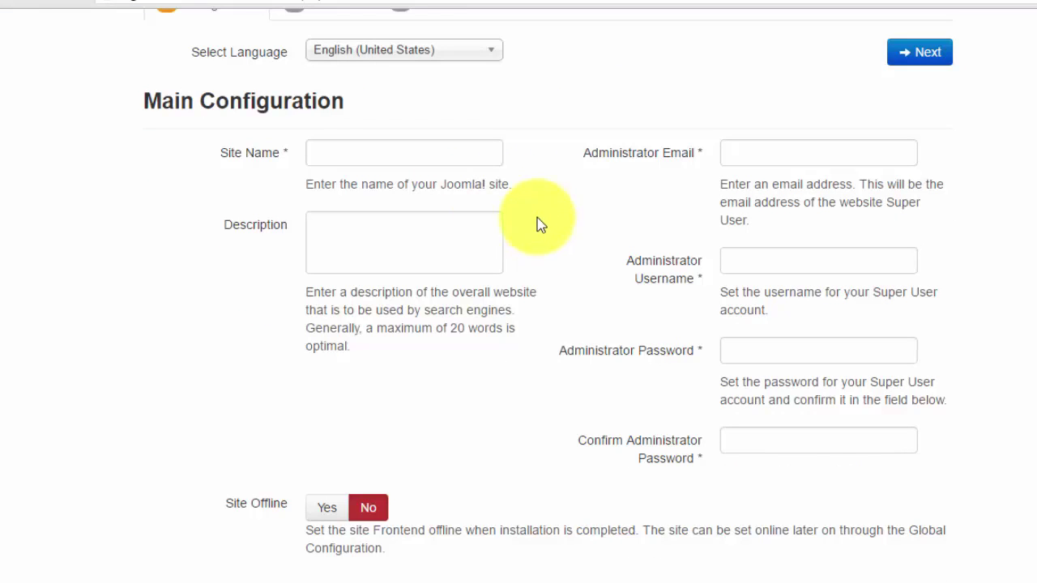
- Enter "Hello !!" as the site name and "Mô tả website" as the site description
left_click(413, 153)
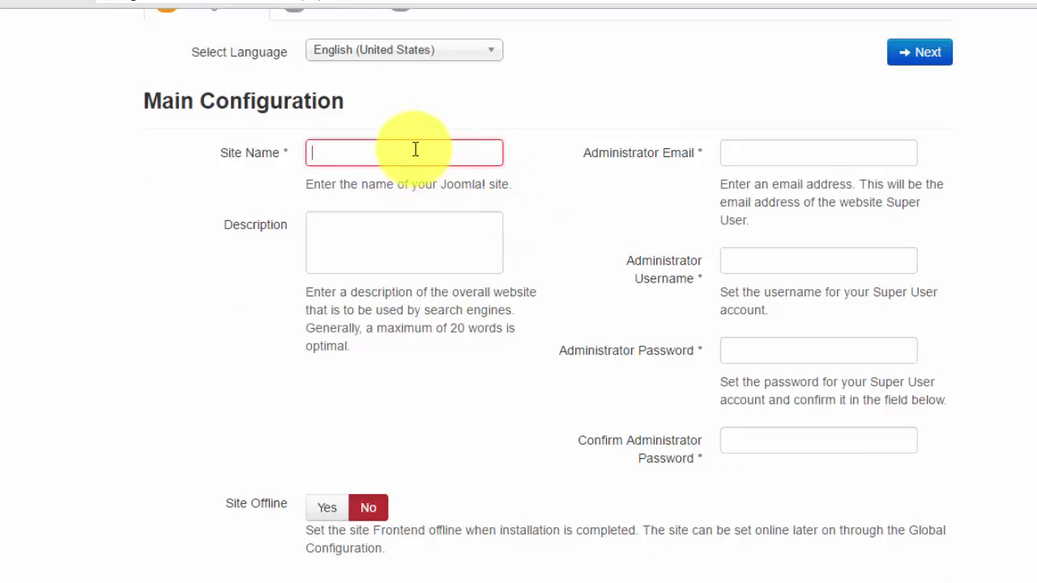
type("Hello !!")
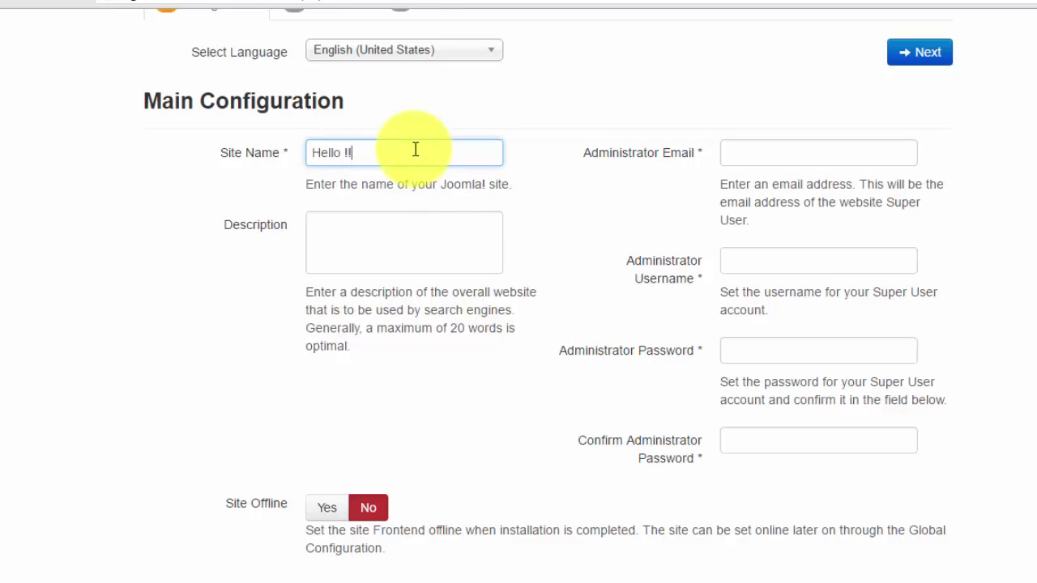
left_click(403, 238)
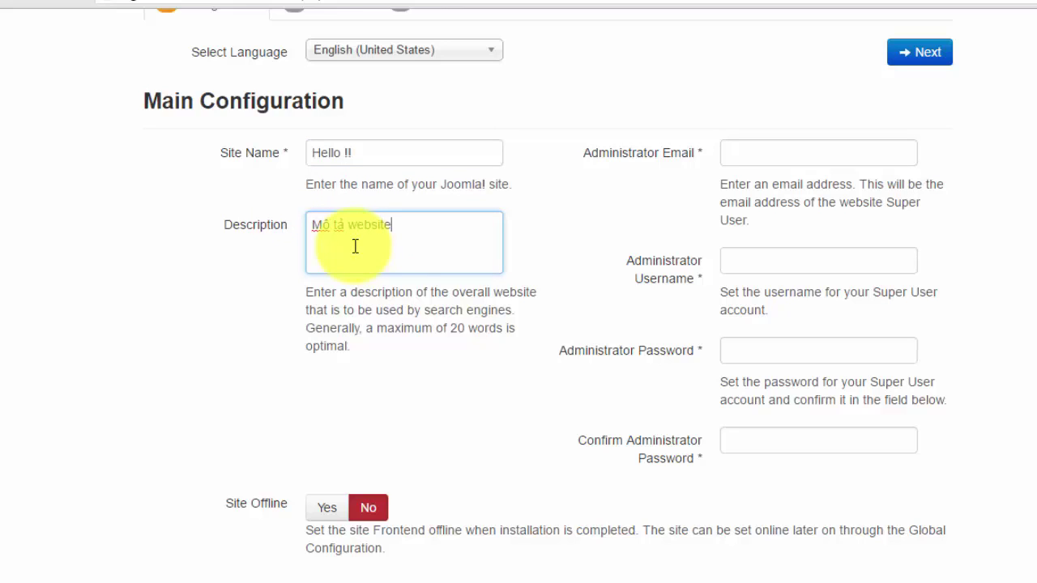
- Fill in the administrator's email address and set the administrator username to digistar
left_click(851, 154)
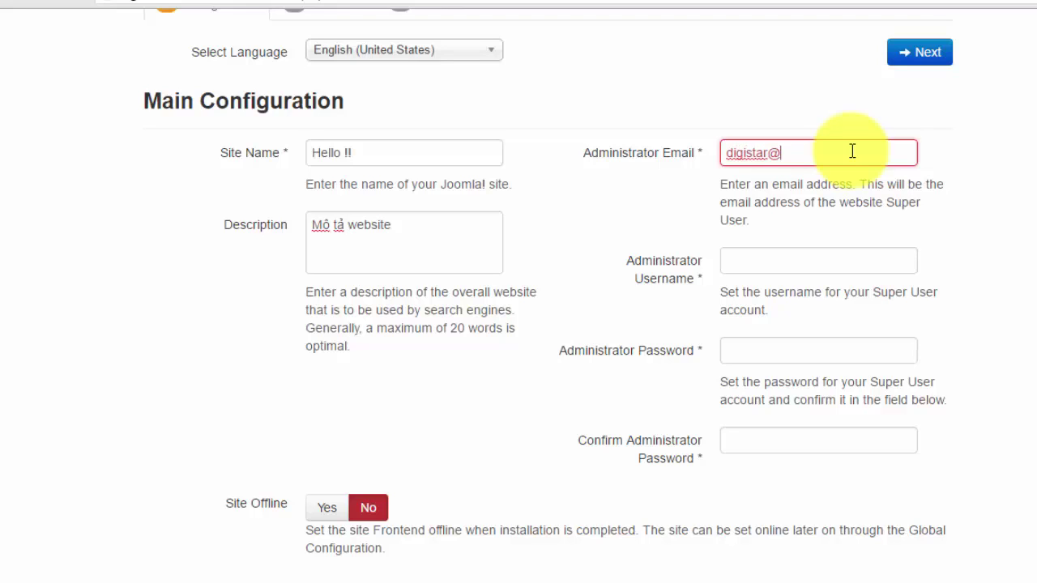
type("n")
key("Tab")
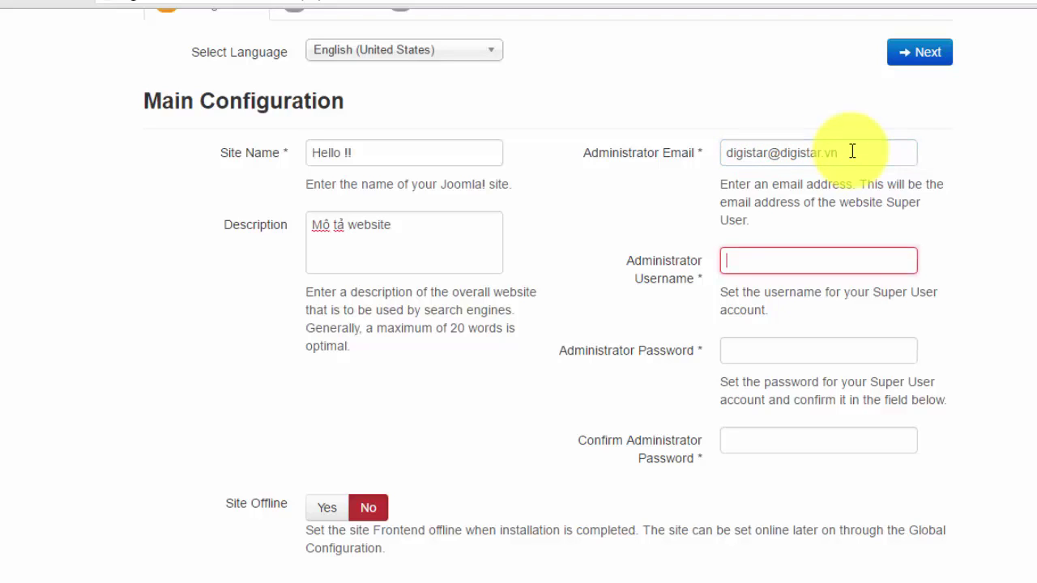
left_click(770, 258)
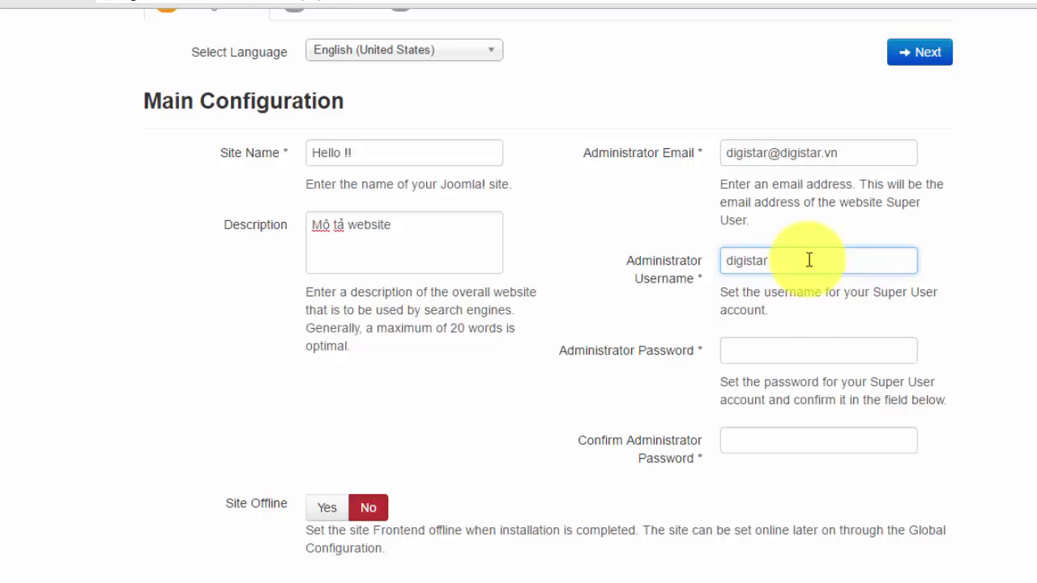
- Enter and confirm the administrator password, and proceed to the database configuration
left_click(741, 350)
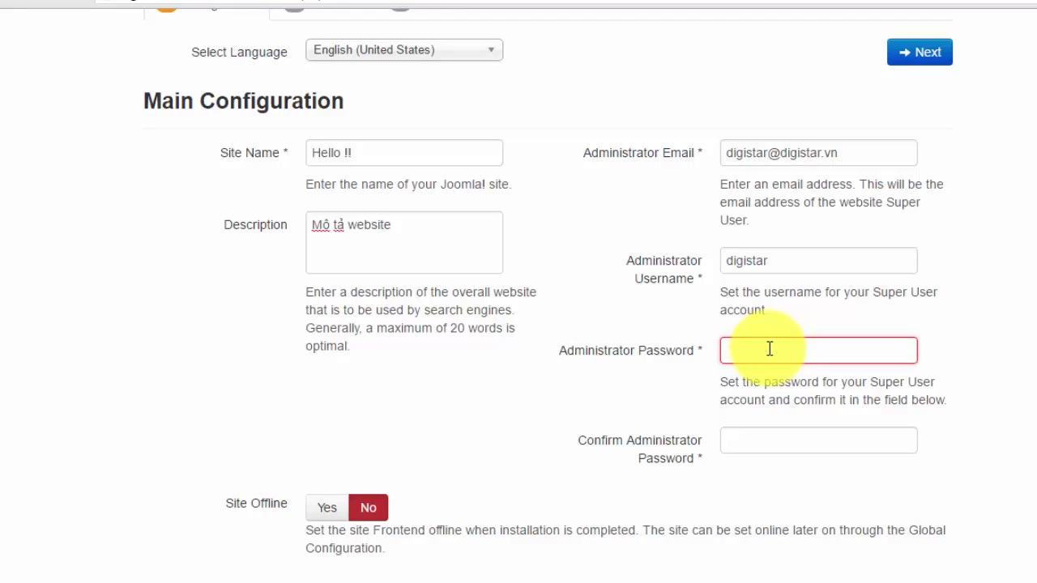
type("*")
key("Tab")
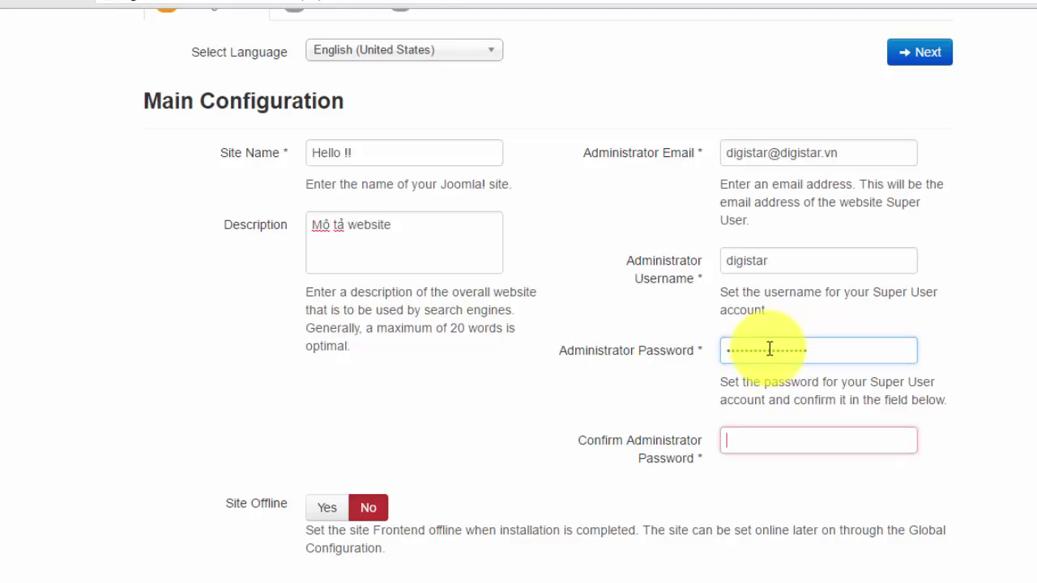
type("**")
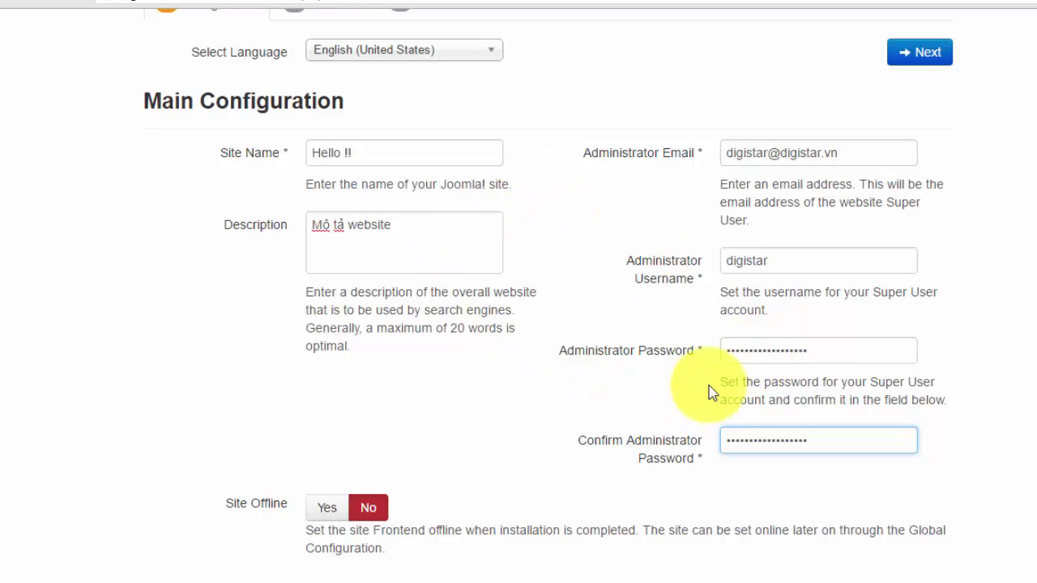
left_click(932, 57)
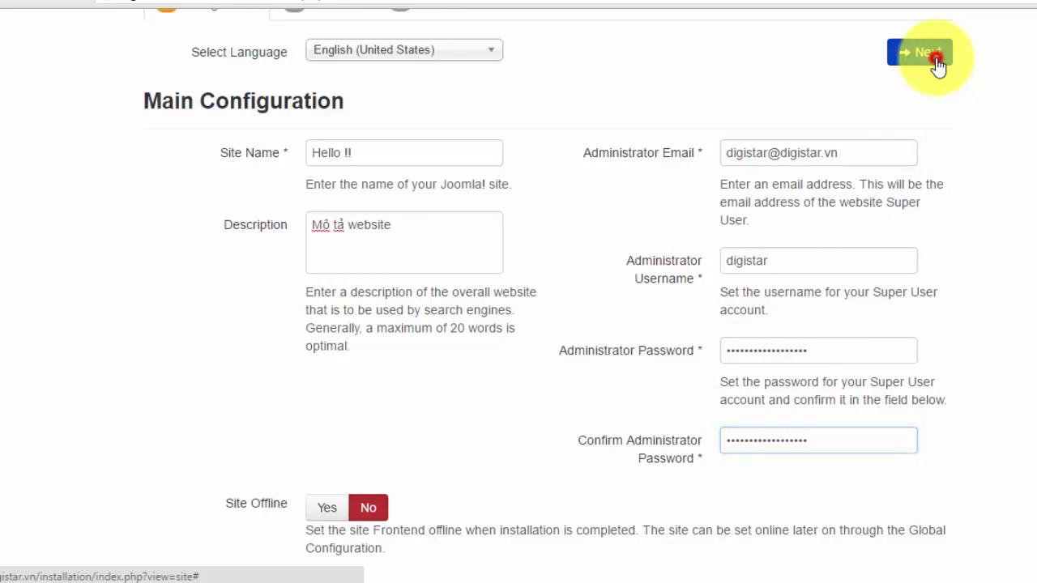
- Copy the database username digistar_dbuser from the DirectAdmin database details into the Username field of the Joomla database configuration
scroll(776, 220, "down", 2)
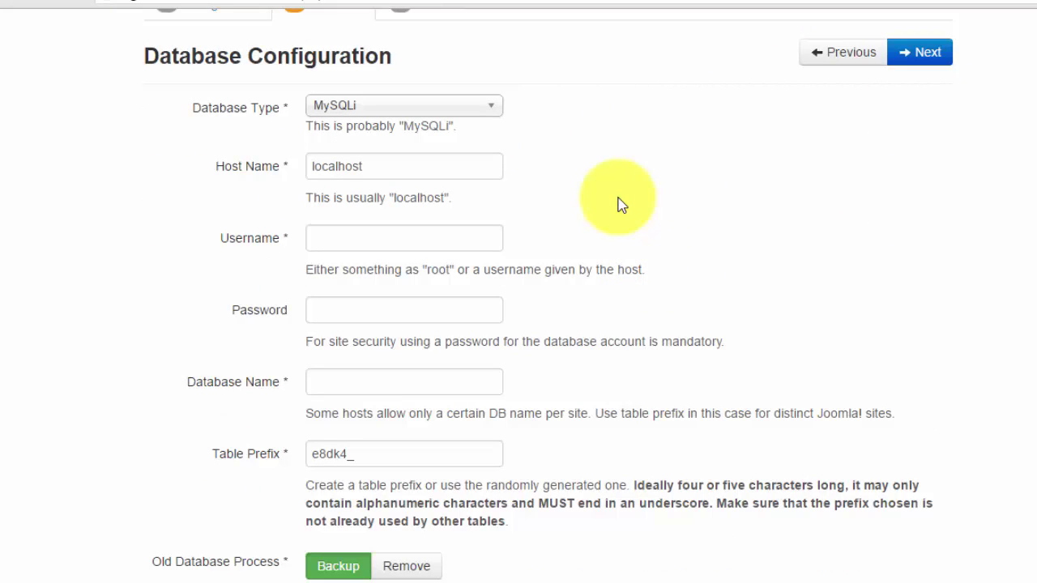
left_click(487, 229)
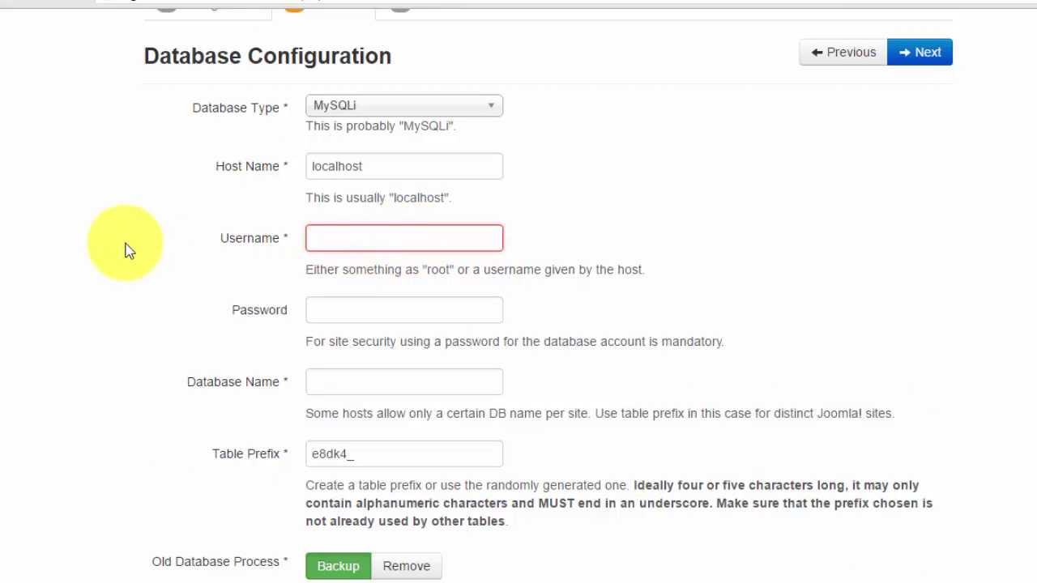
left_click(9, 3)
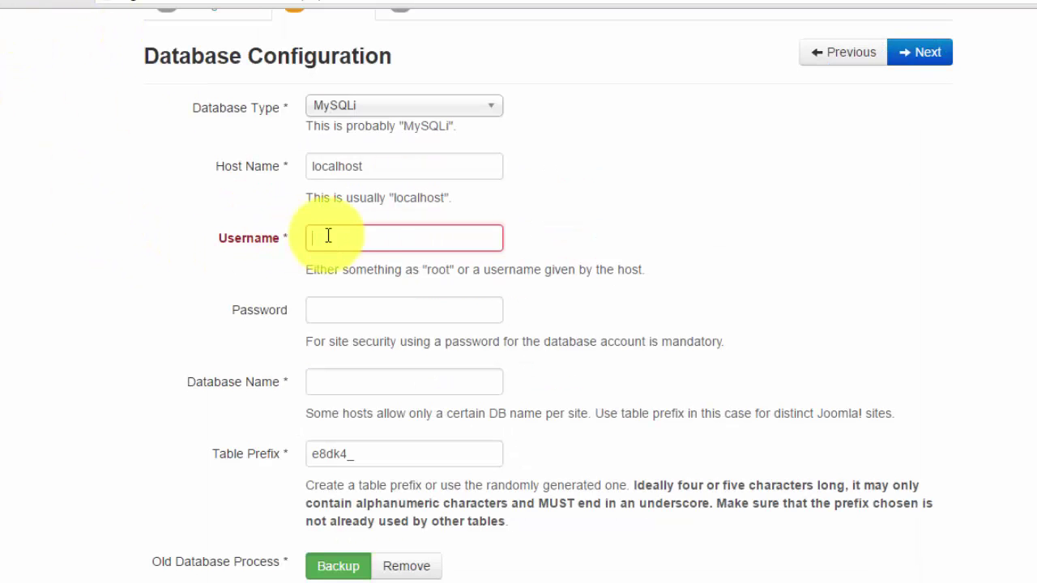
left_click(349, 236)
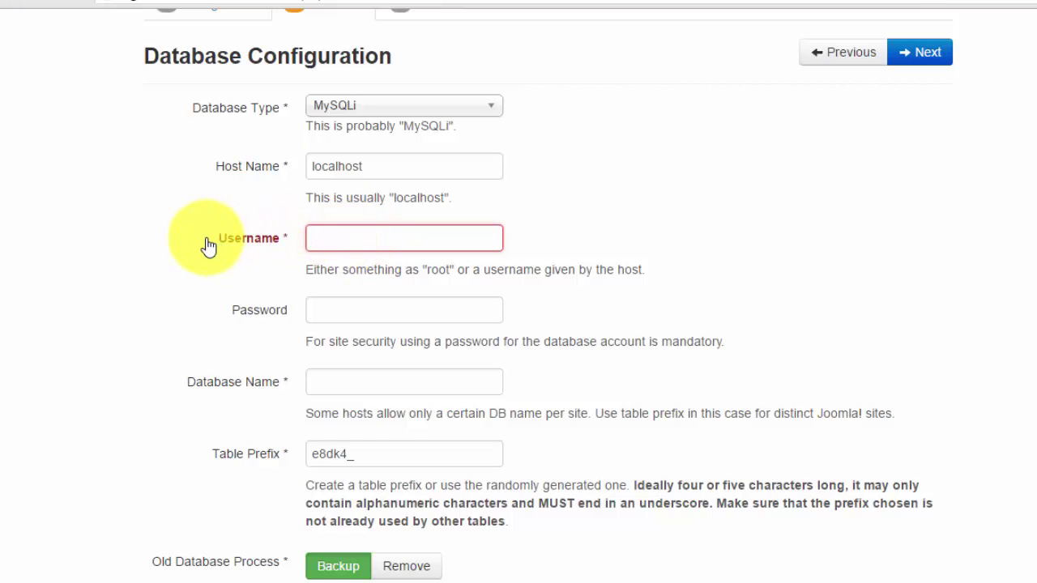
left_click(46, 12)
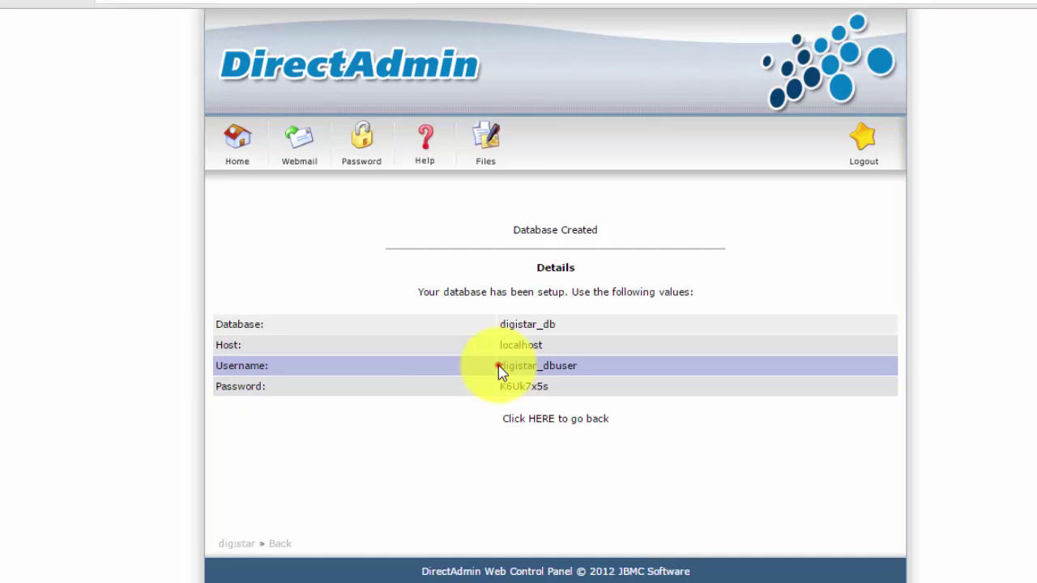
left_click_drag(499, 369, 575, 367)
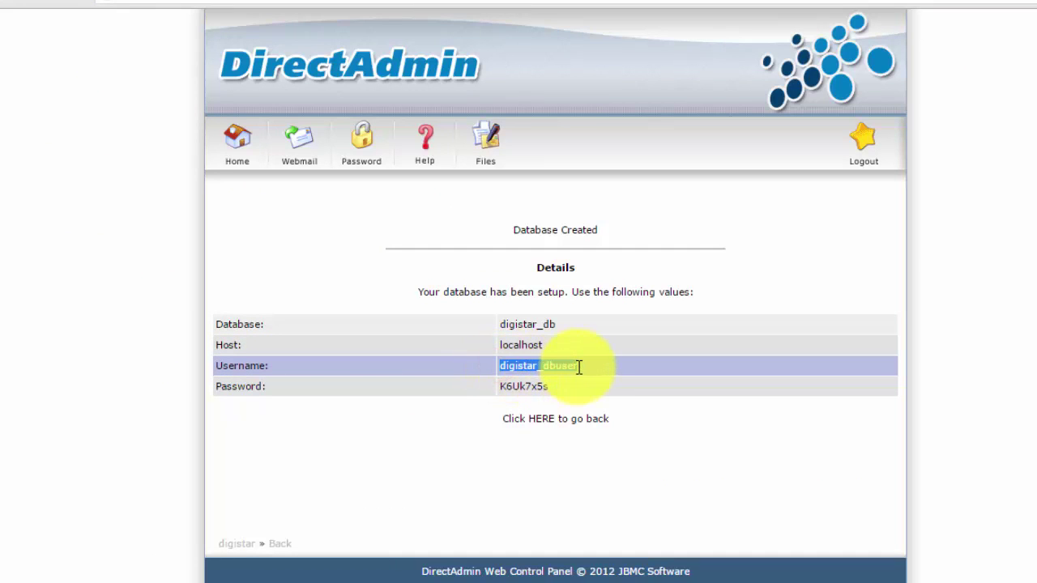
left_click(185, 4)
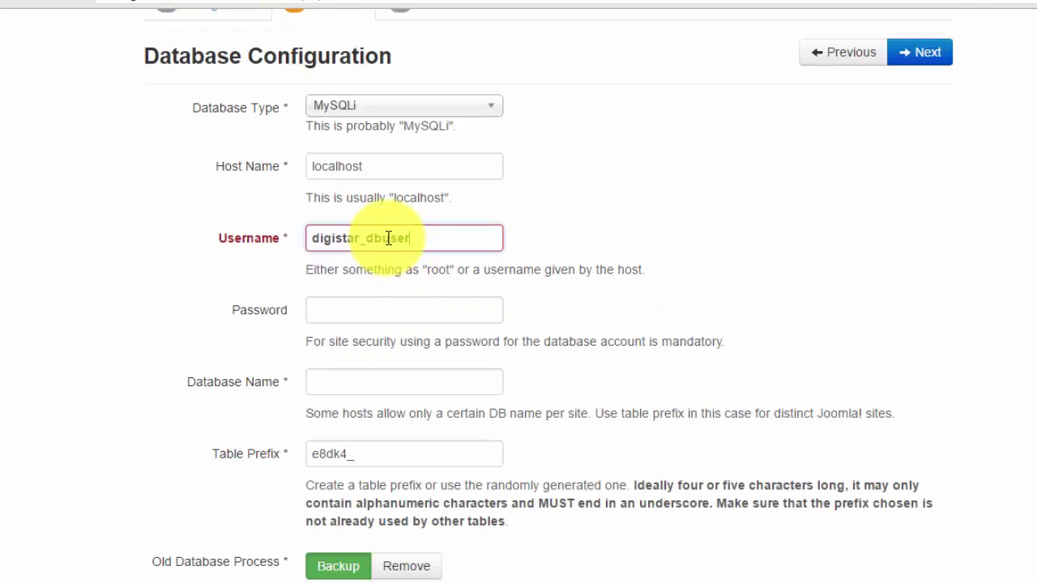
- Copy the database password from the DirectAdmin details and paste it into the installer's database Password field
left_click(372, 308)
left_click(49, 6)
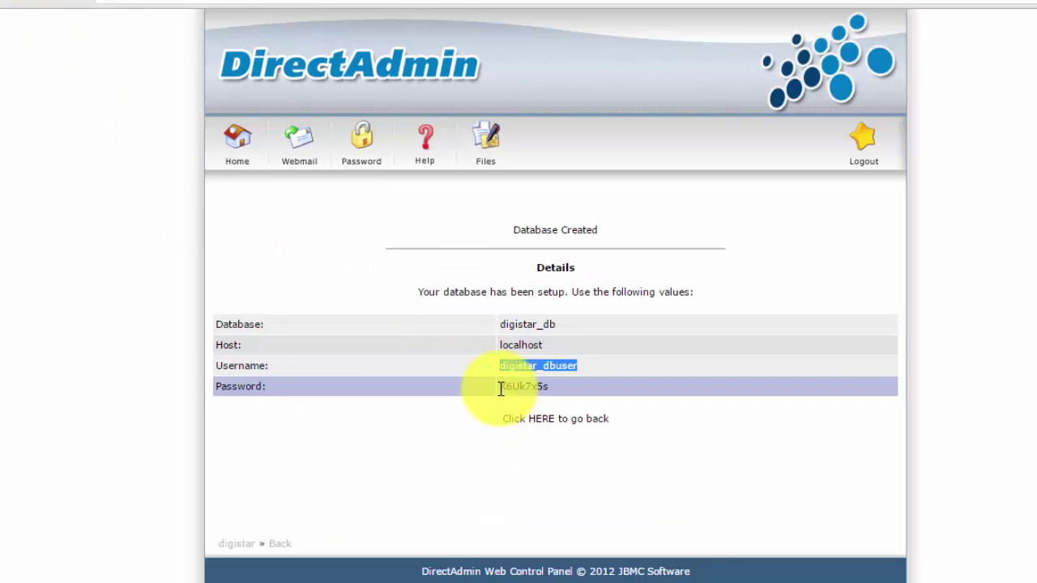
left_click_drag(500, 387, 555, 390)
right_click(542, 387)
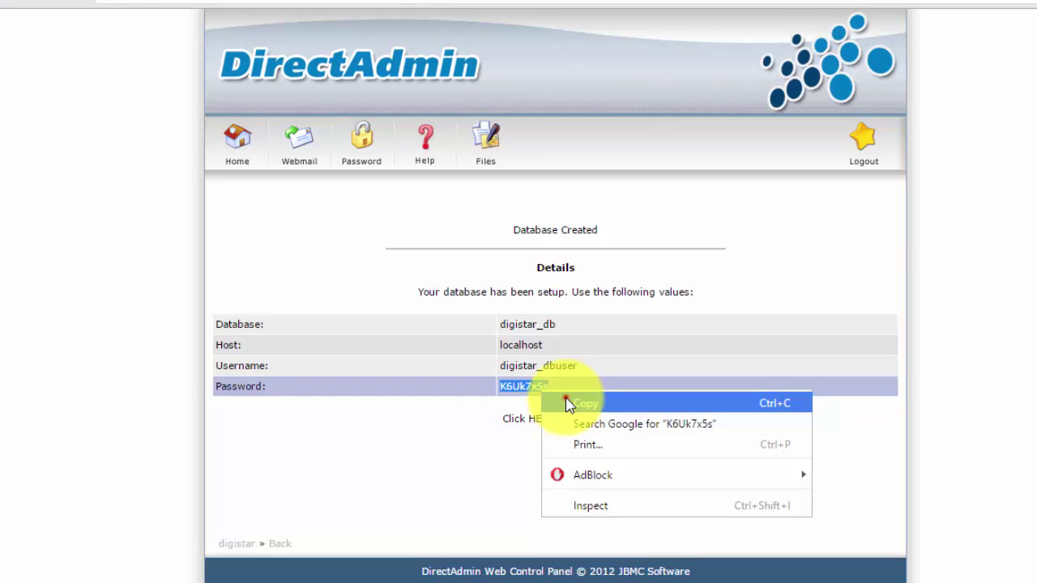
left_click(567, 403)
left_click(226, 2)
right_click(368, 318)
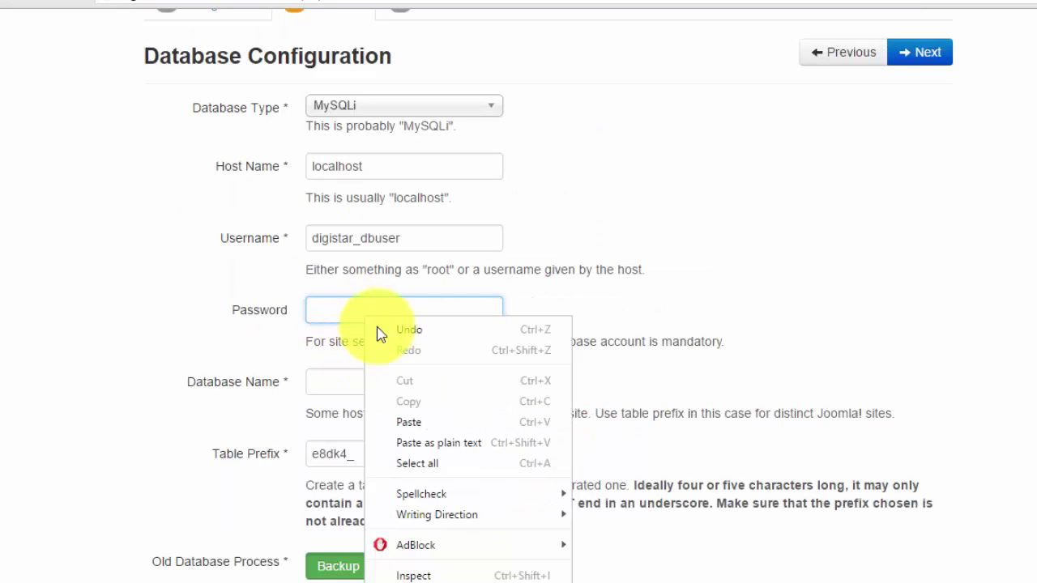
left_click(426, 420)
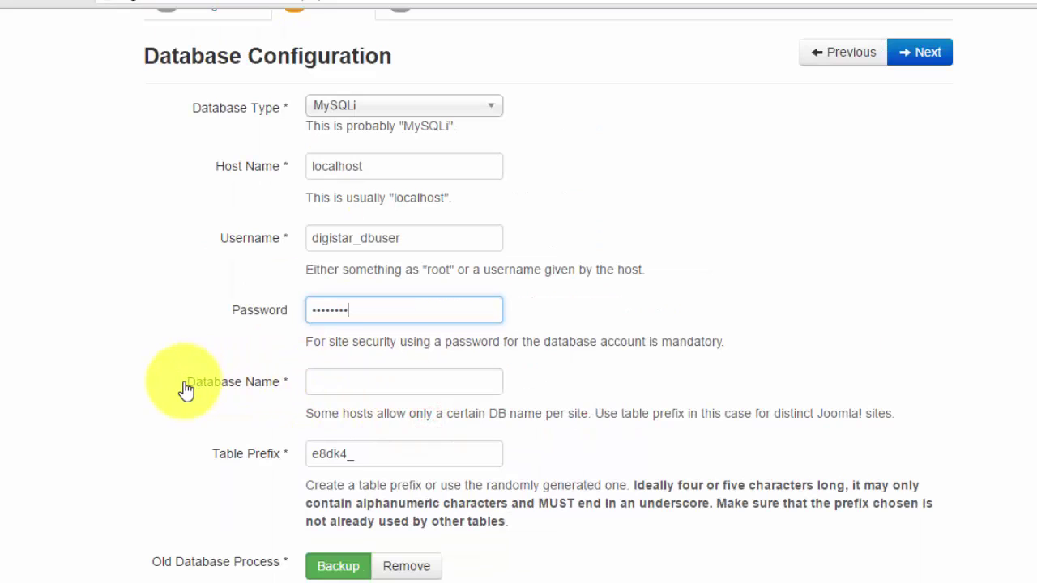
- Copy the database name digistar_db from the DirectAdmin details into the installer's Database Name field
left_click(324, 382)
left_click(341, 1)
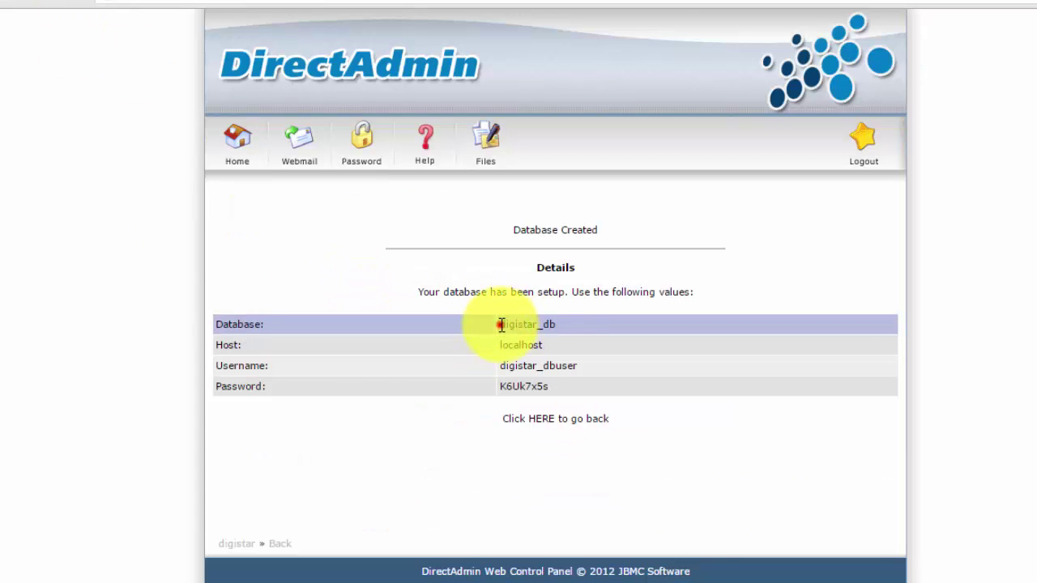
left_click_drag(502, 324, 556, 324)
right_click(544, 326)
left_click(582, 340)
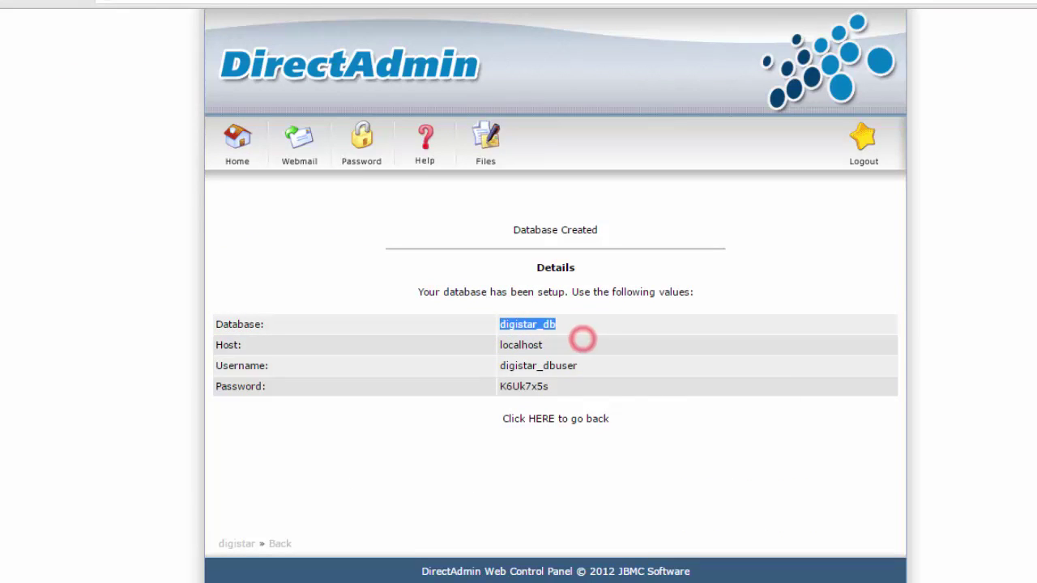
key("ctrl+shift+Tab")
right_click(361, 382)
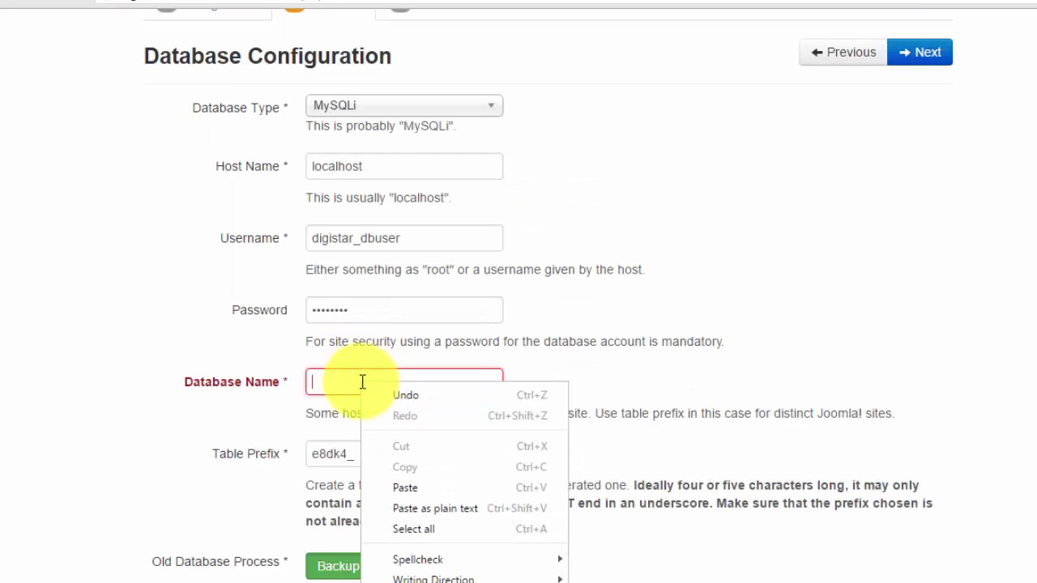
left_click(405, 489)
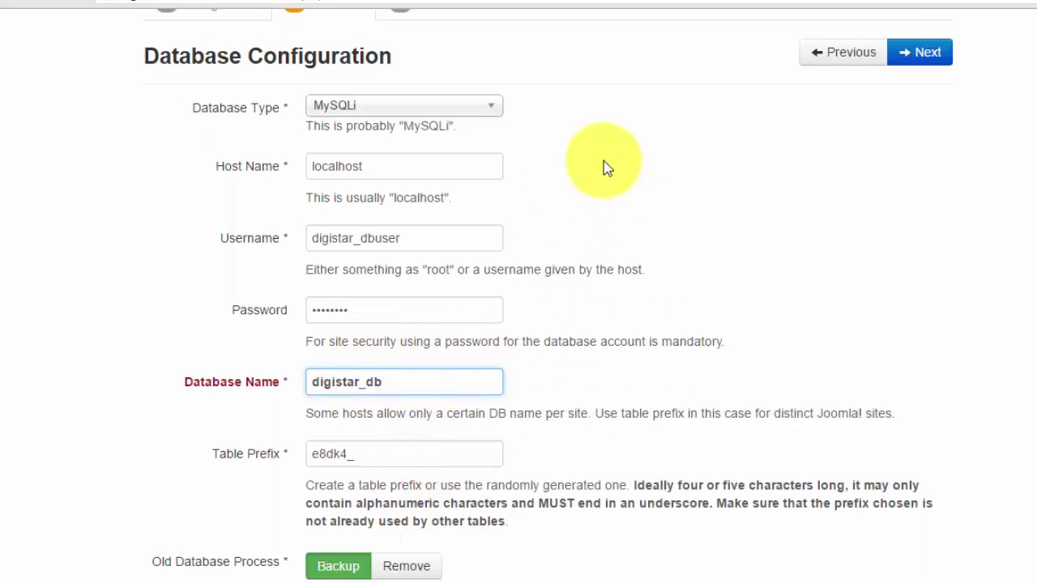
- Check the username, password and database name entries, and proceed to the installation overview
left_click(421, 239)
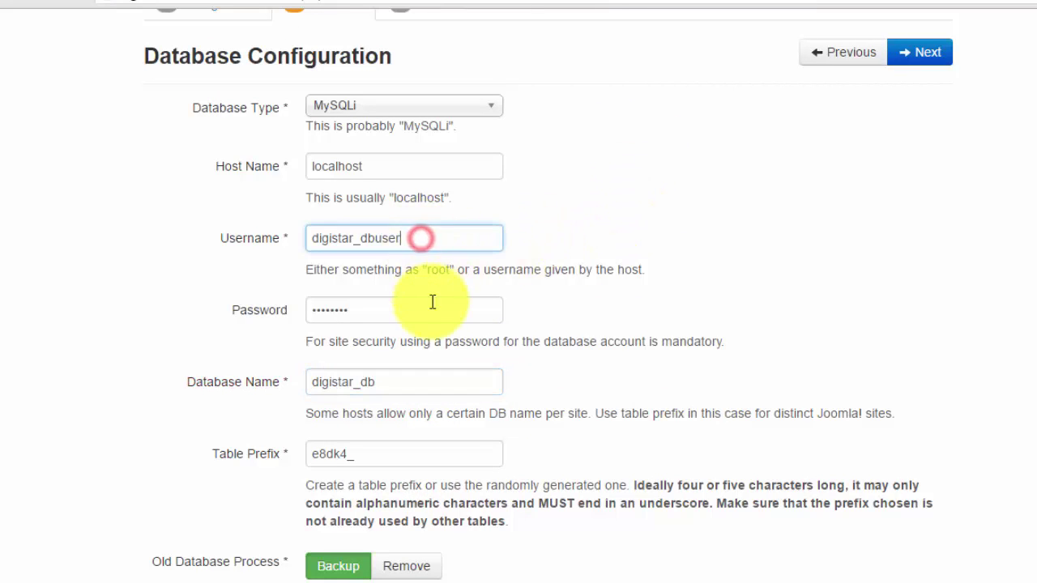
left_click(430, 302)
left_click(440, 382)
left_click(443, 314)
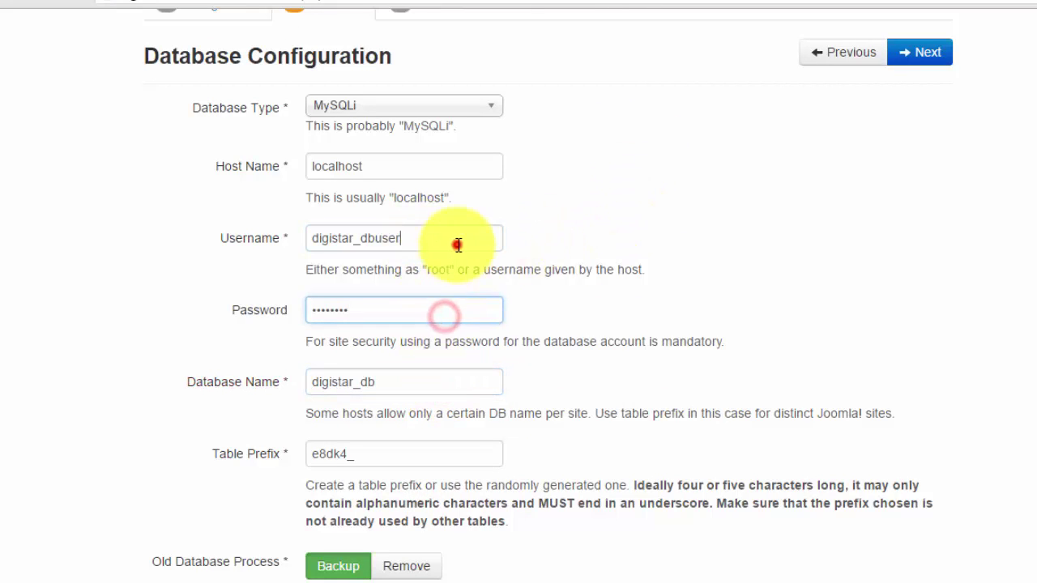
left_click(458, 244)
left_click(931, 52)
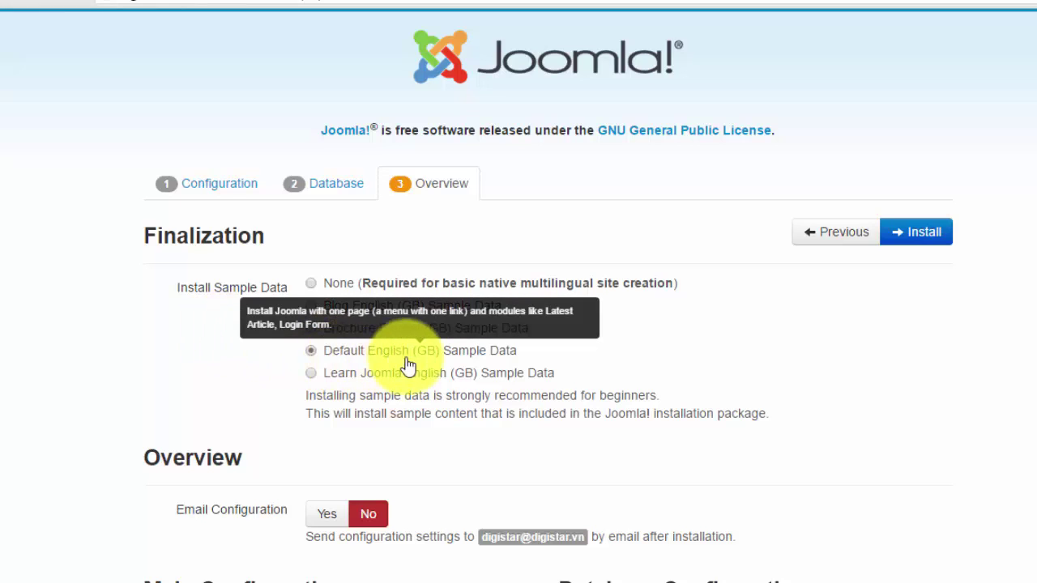
- Review the pre-installation check and install Joomla with the Default English (GB) Sample Data
scroll(436, 357, "down", 5)
scroll(436, 357, "down", 4)
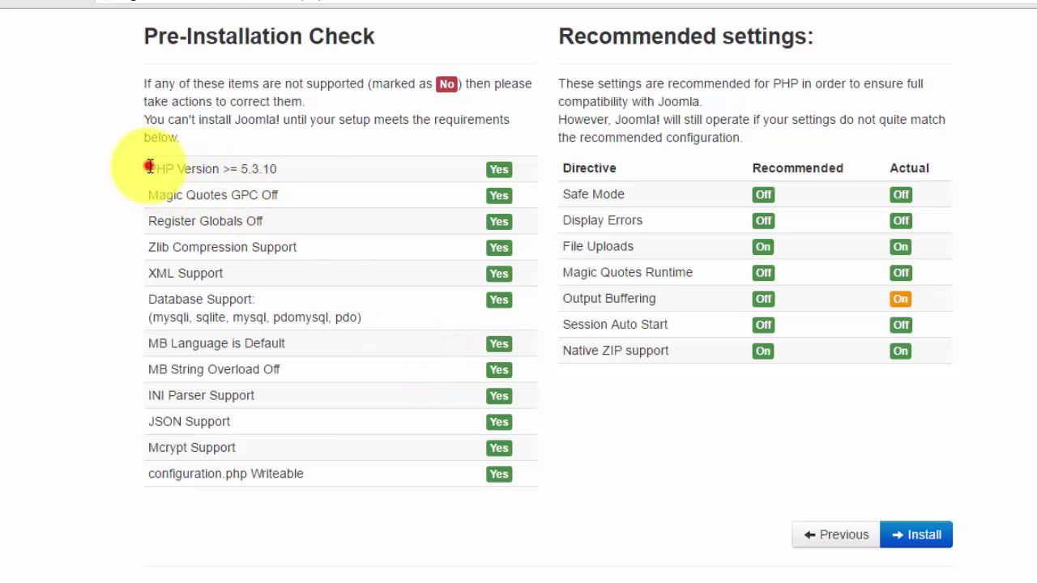
left_click_drag(149, 166, 507, 476)
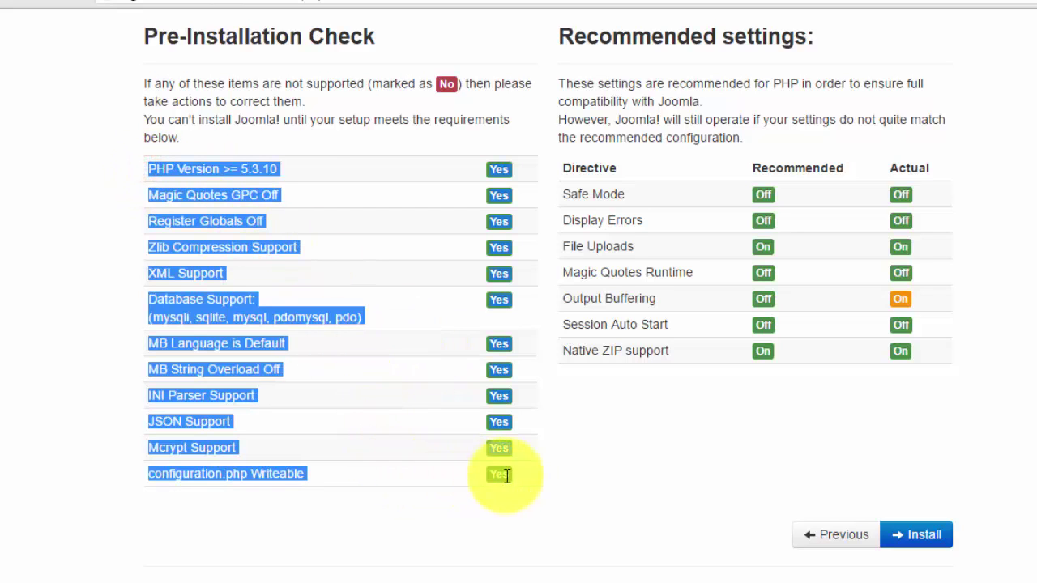
left_click(552, 474)
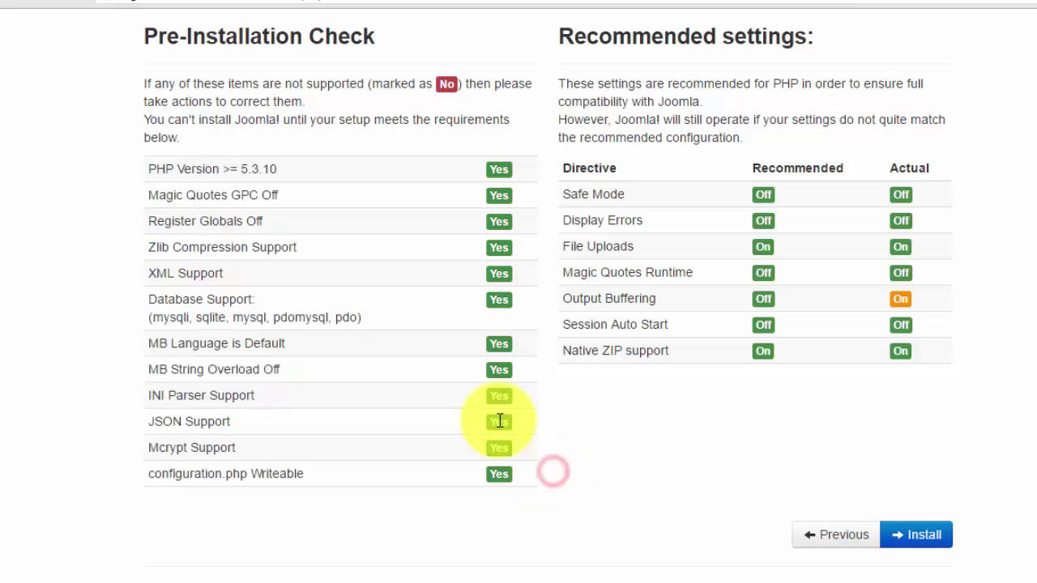
scroll(382, 396, "up", 9)
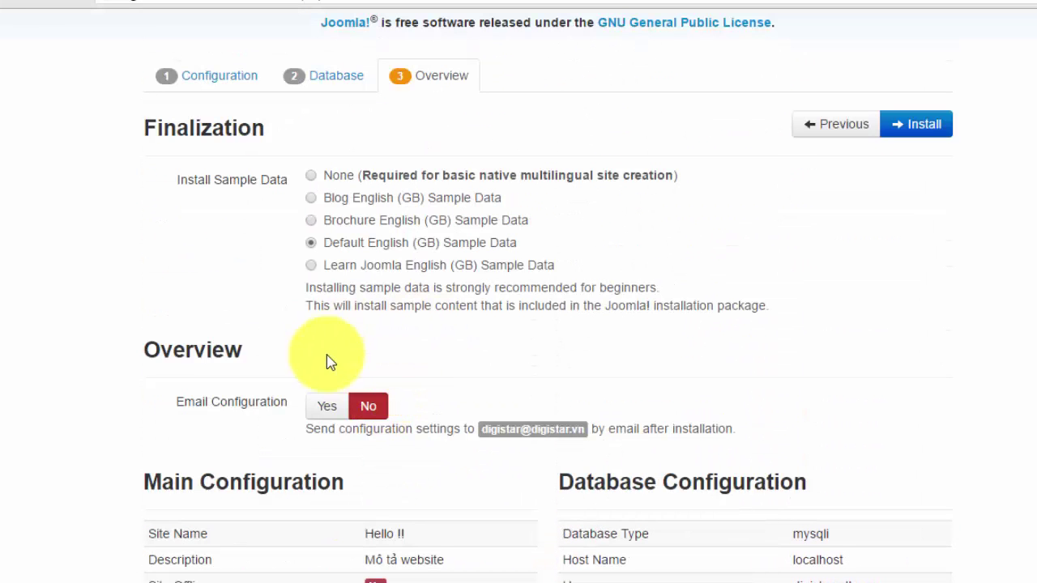
left_click(930, 126)
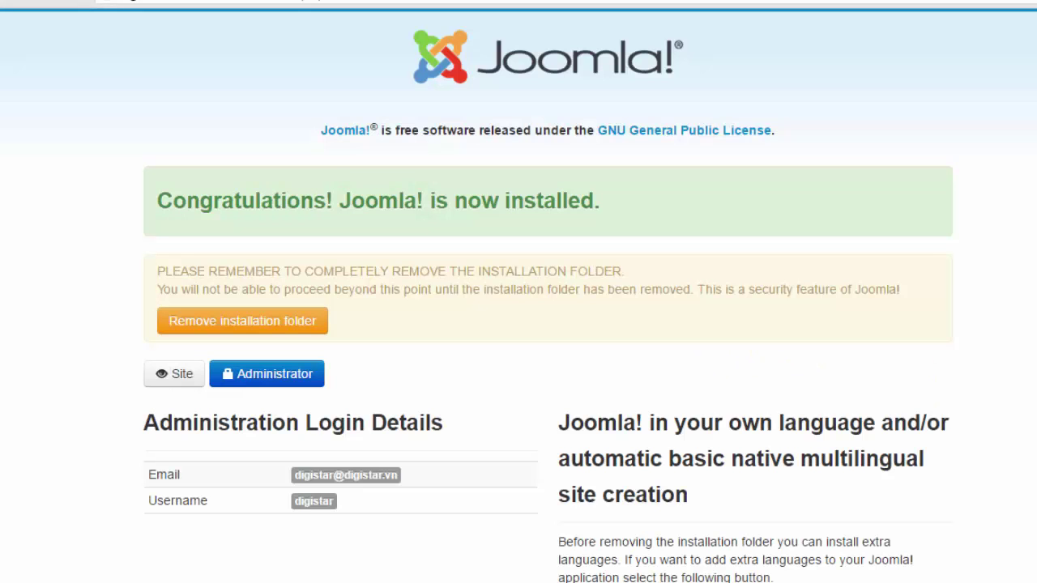
- Remove the installation folder and open the digistar.vn home page in a new browser tab
left_click(398, 270)
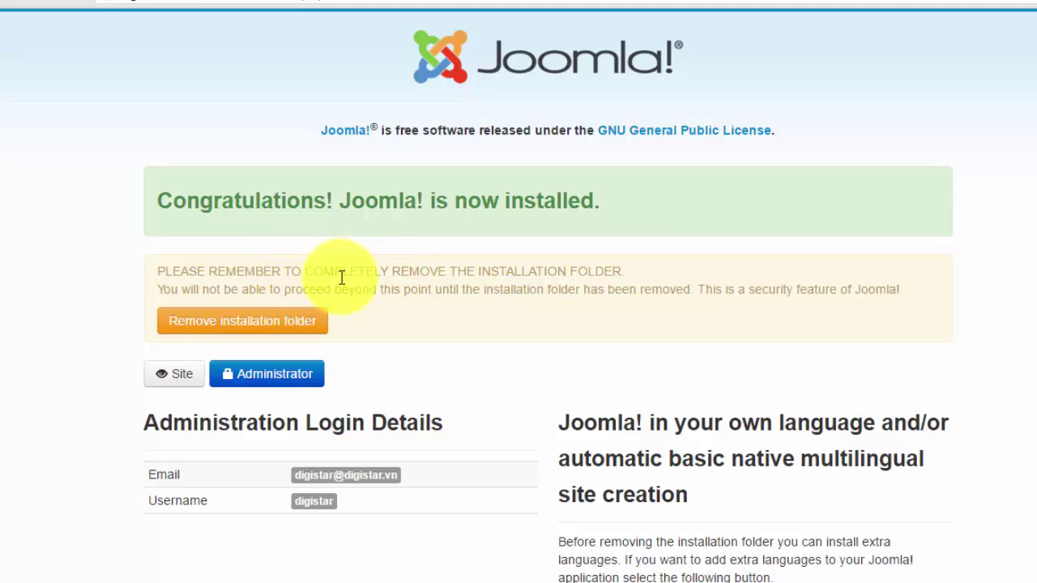
left_click(270, 323)
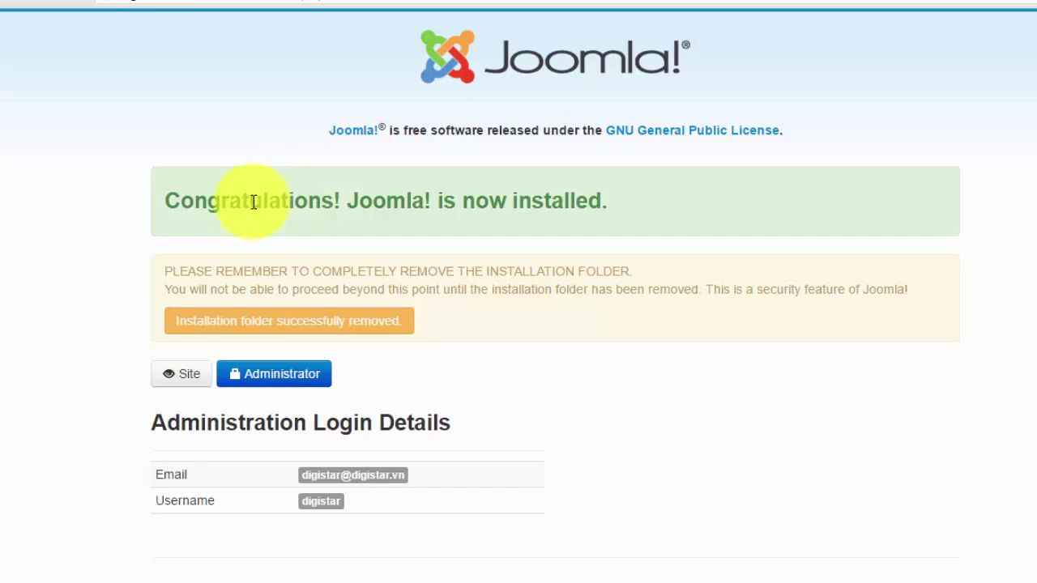
left_click(194, 4)
type("di")
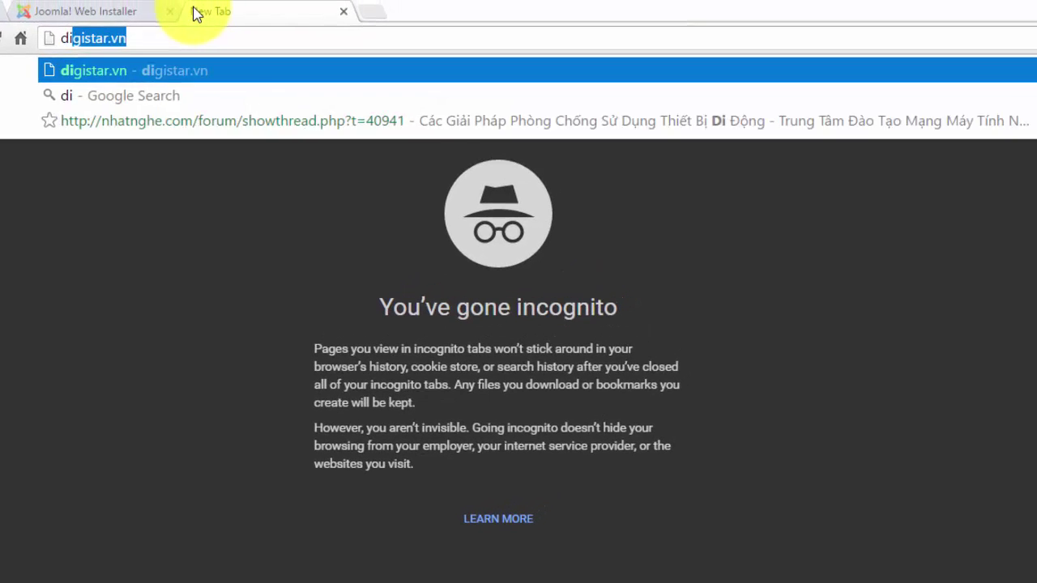
key("Return")
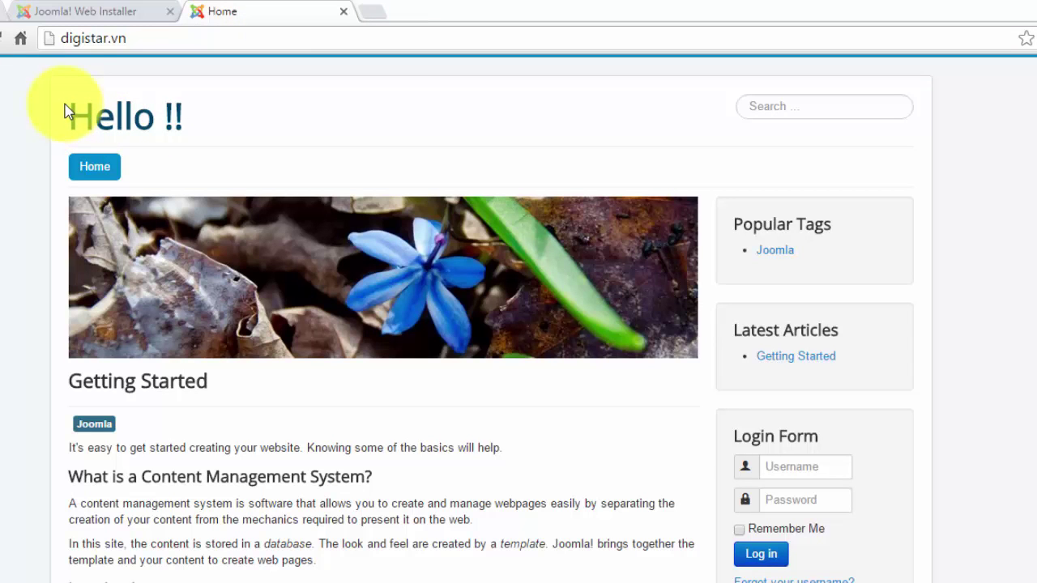
- Open the site's administrator login page and log in as digistar with the administrator password
left_click(81, 13)
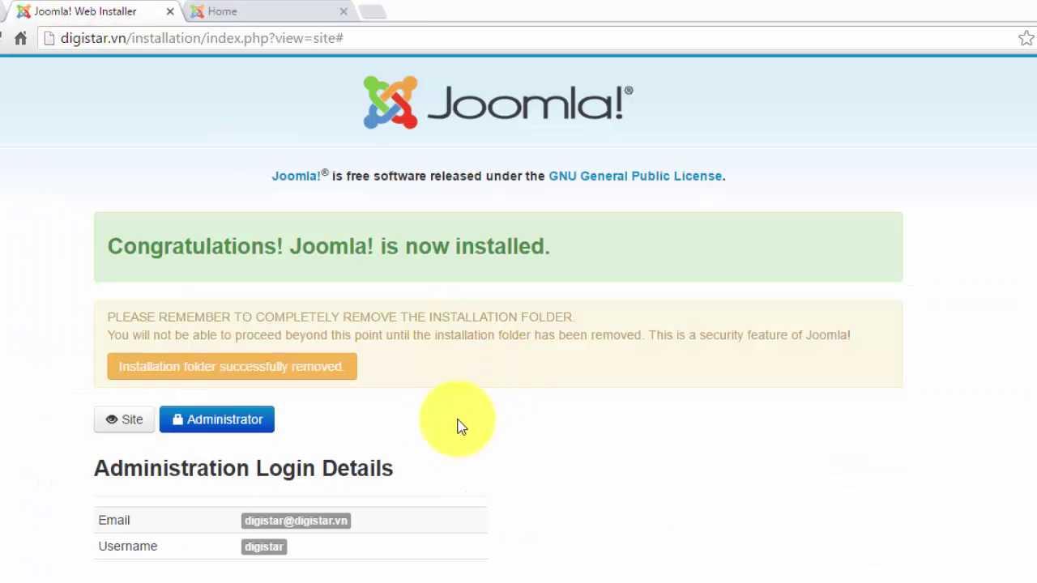
left_click(253, 425)
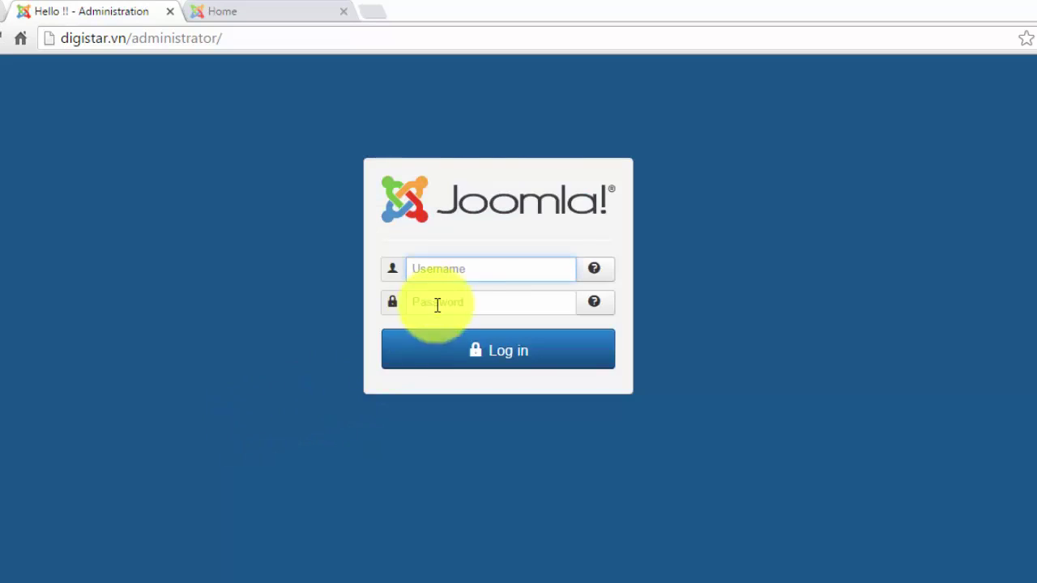
left_click(464, 272)
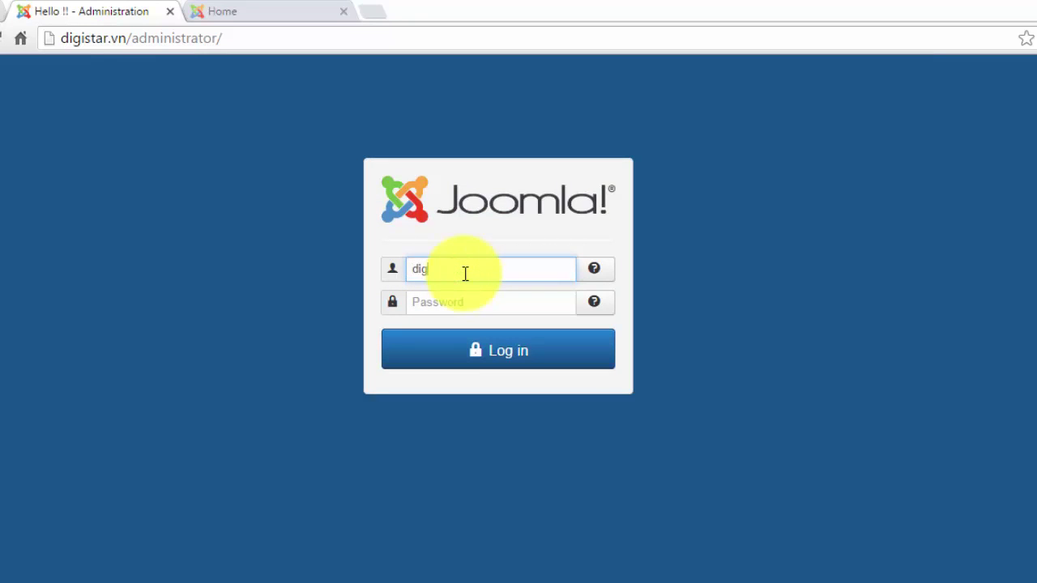
type("digistar")
key("Tab")
type("*********")
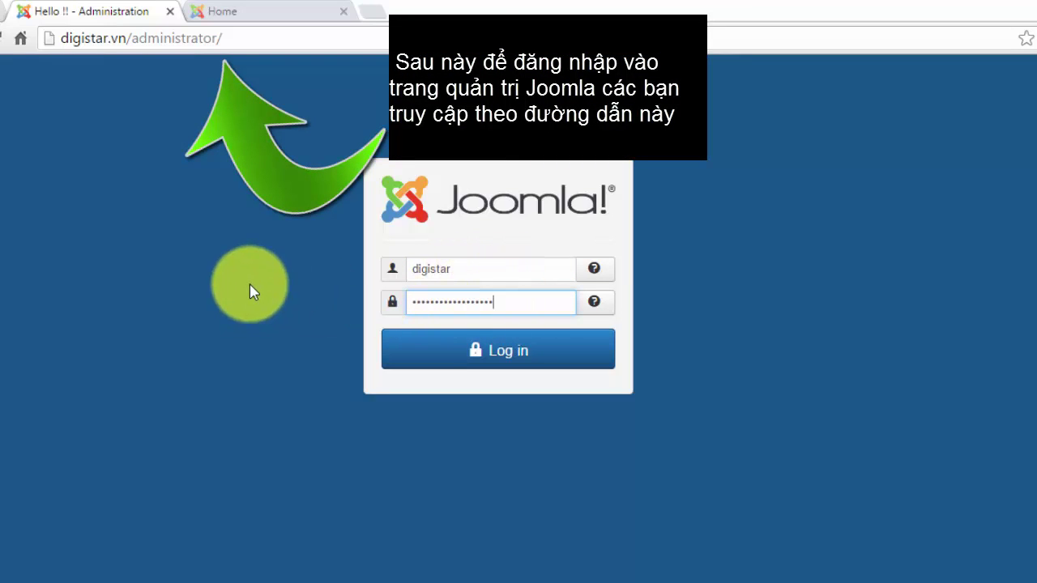
left_click(227, 38)
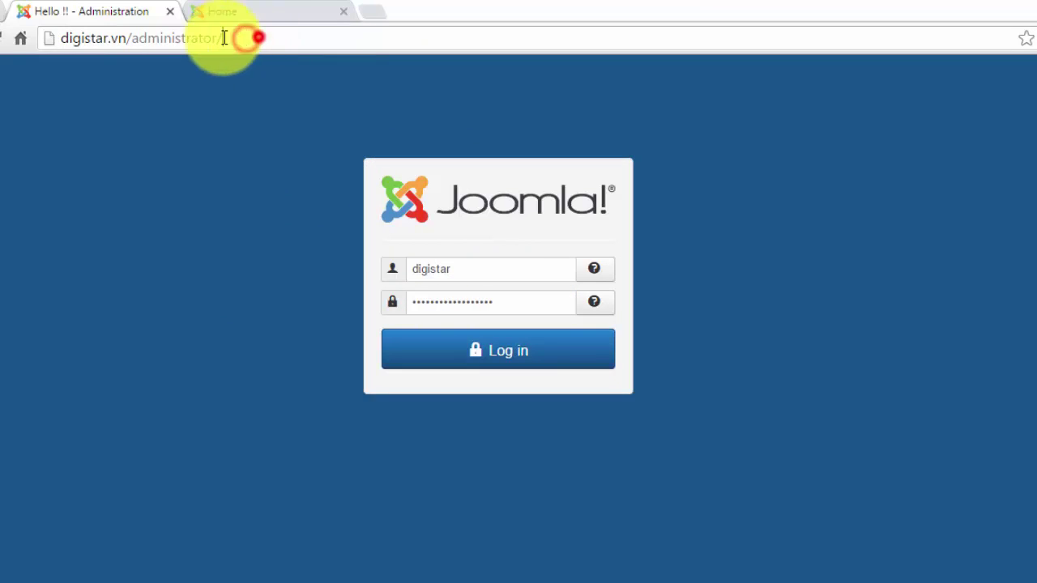
left_click(232, 38)
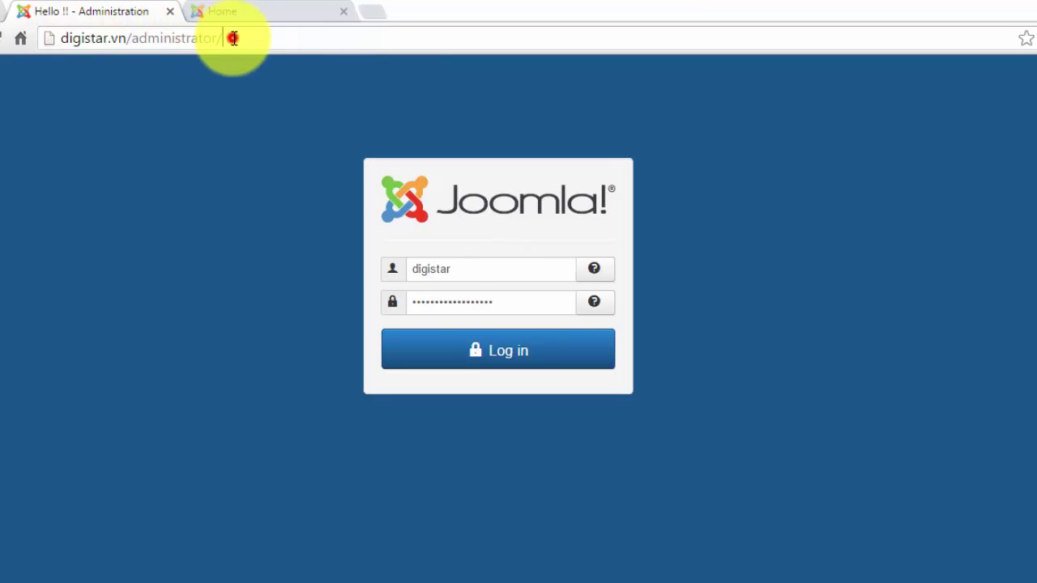
left_click(445, 352)
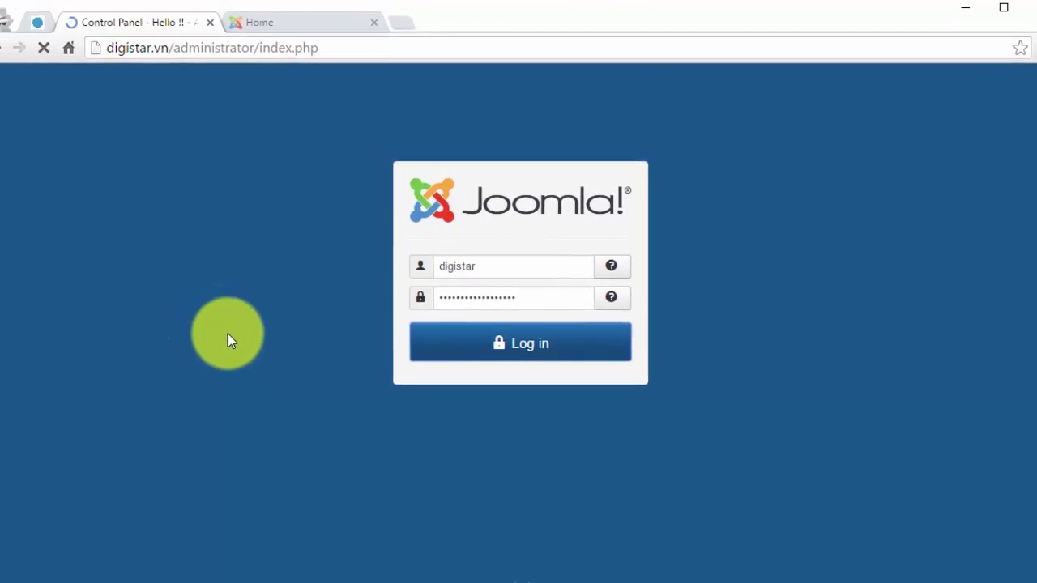
- Look over the administrator control panel and the content of the digistar.vn home page
scroll(262, 339, "down", 3)
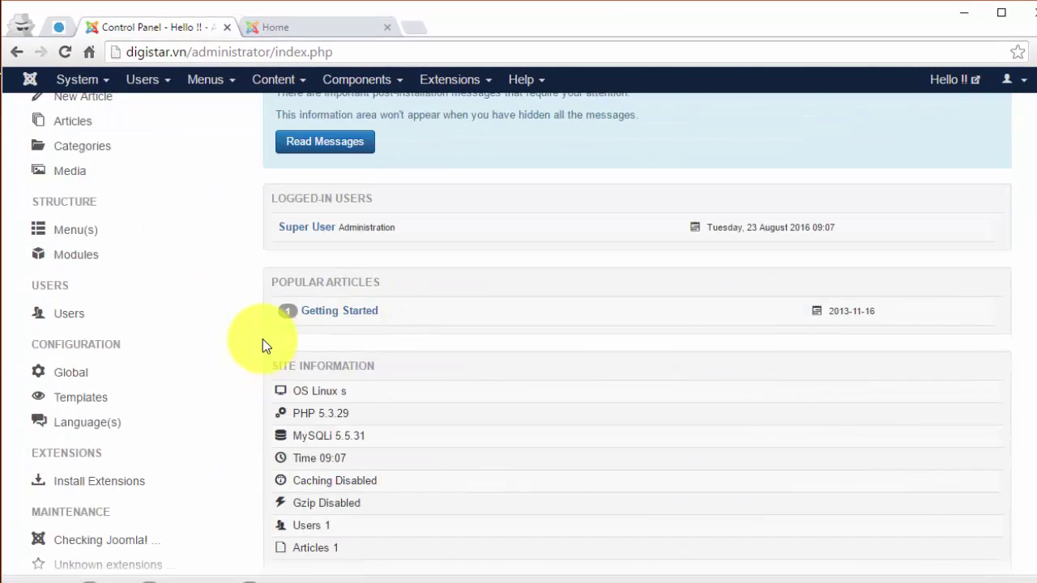
scroll(256, 341, "up", 3)
scroll(254, 341, "down", 4)
scroll(254, 341, "up", 4)
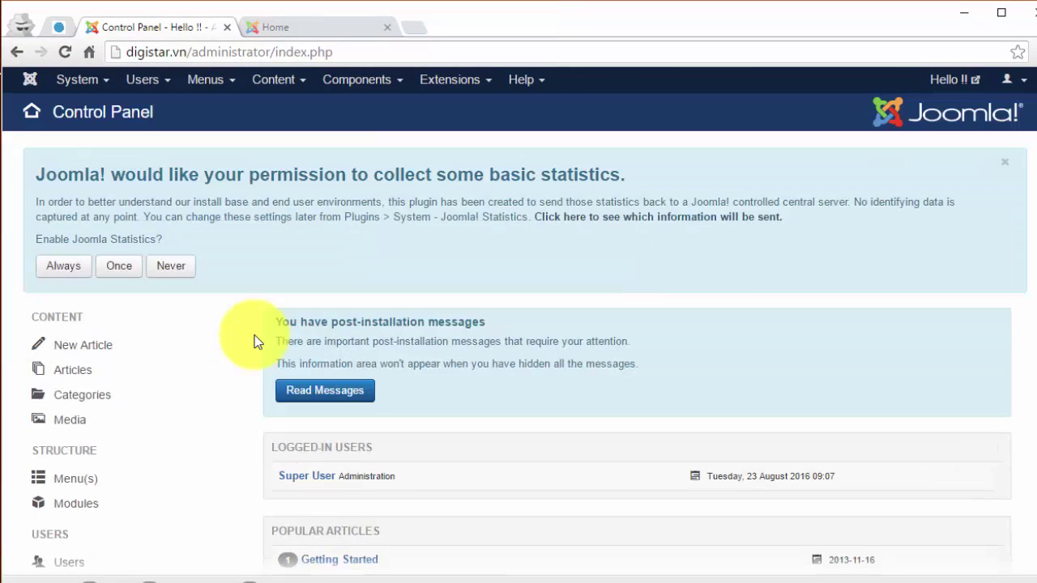
left_click(273, 25)
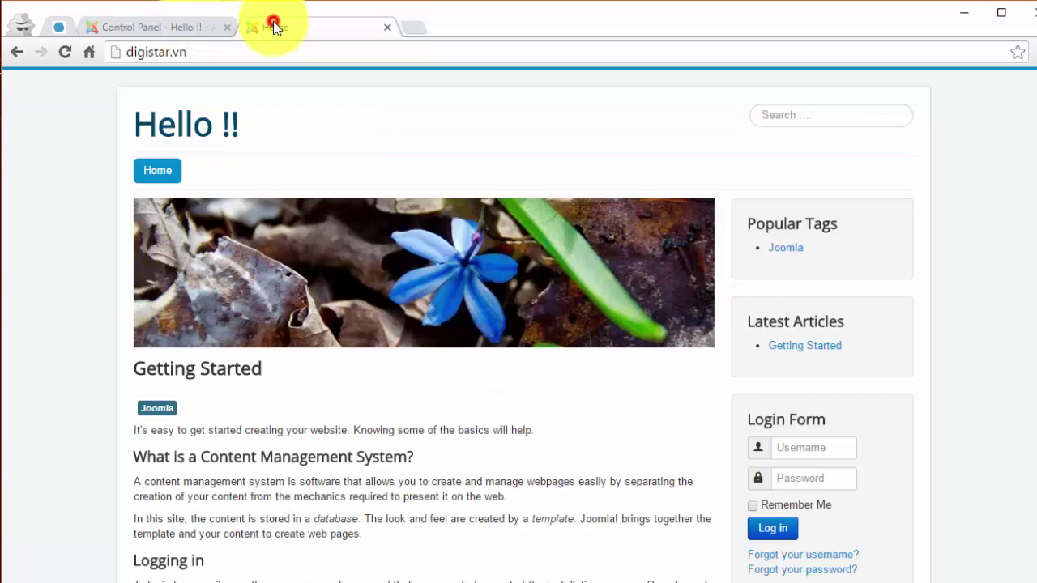
scroll(324, 402, "down", 3)
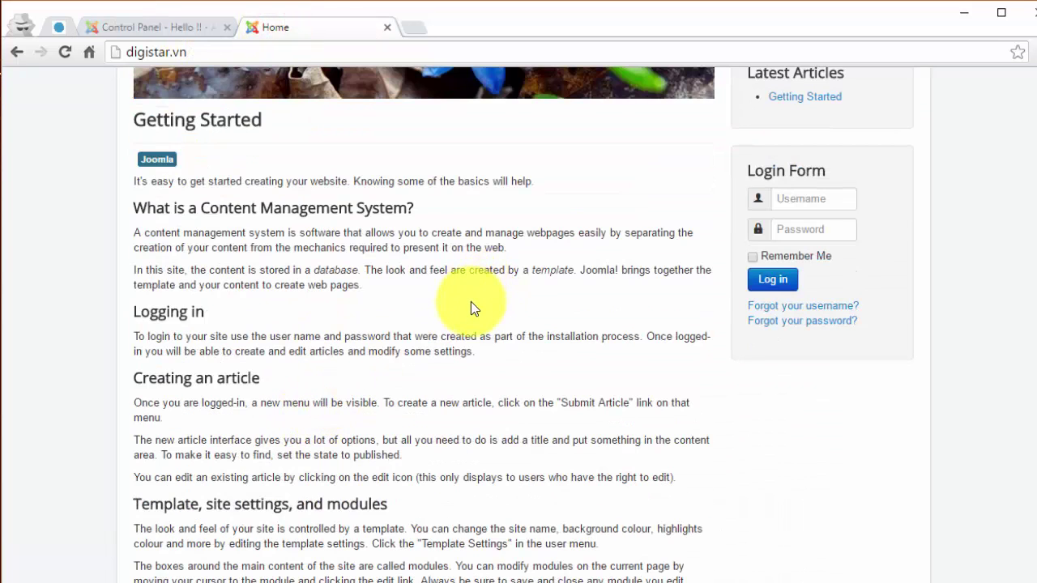